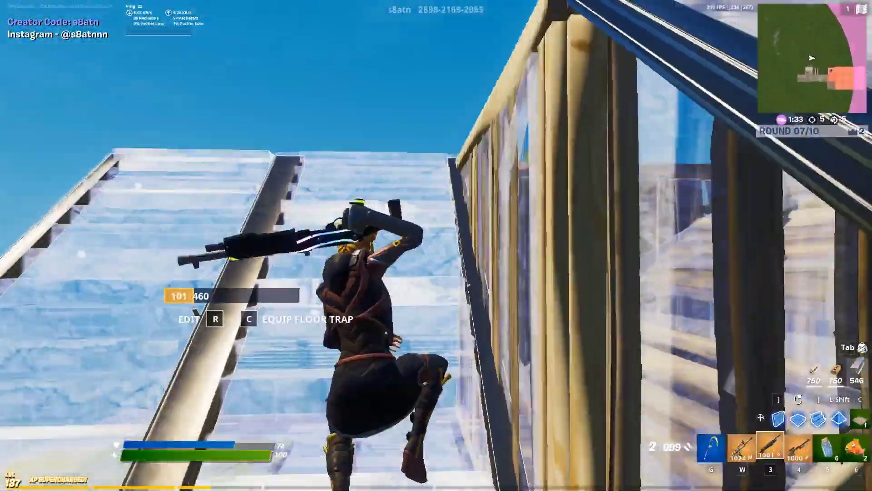
- Shoot the nearby enemy with the Assault Rifle, dropping a wall between shots
left_click(436, 245)
key("bracketright")
left_click(436, 245)
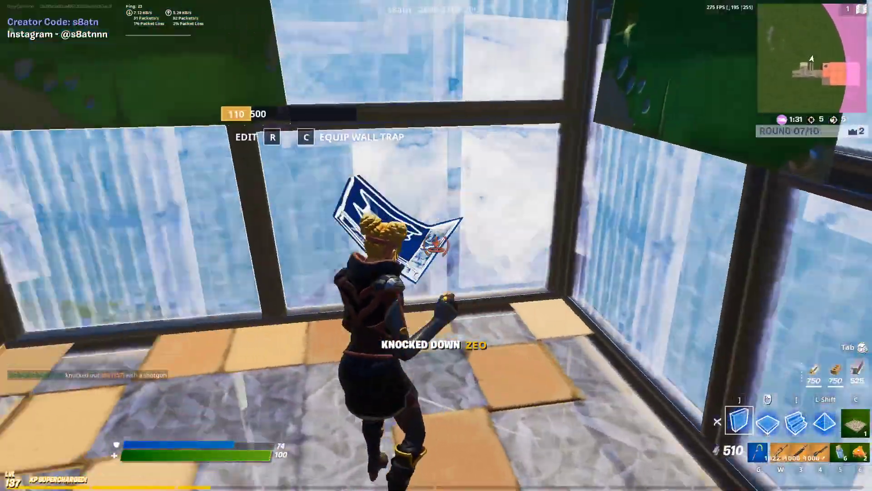
key("w")
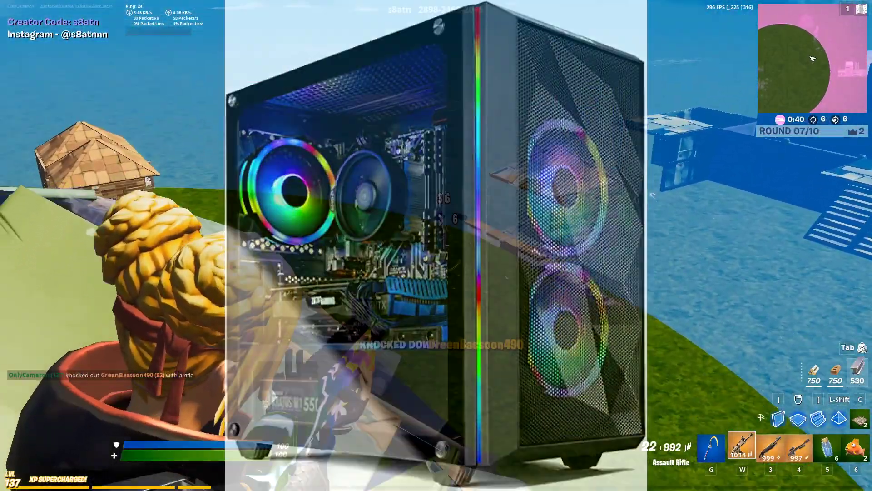
left_click(437, 245)
key("bracketright")
left_click(436, 245)
key("w")
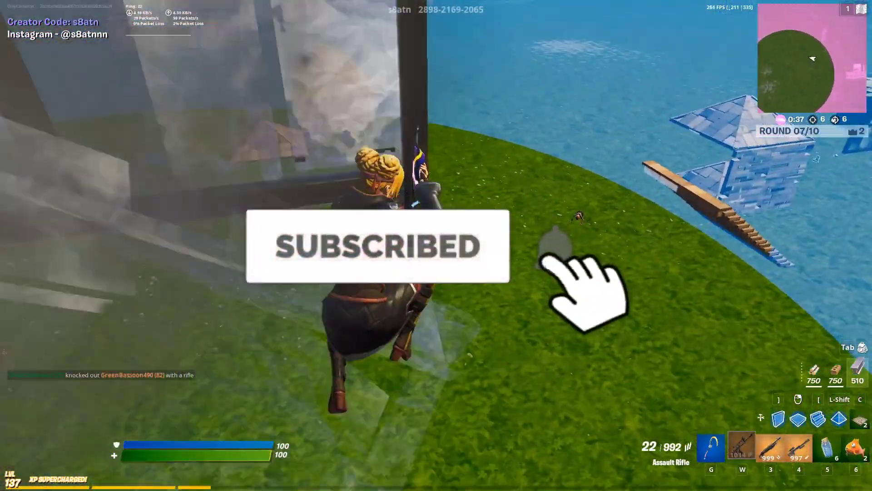
- Box up by placing three metal walls around the player
key("bracketright")
left_click(436, 245)
left_click(436, 245)
left_click(436, 245)
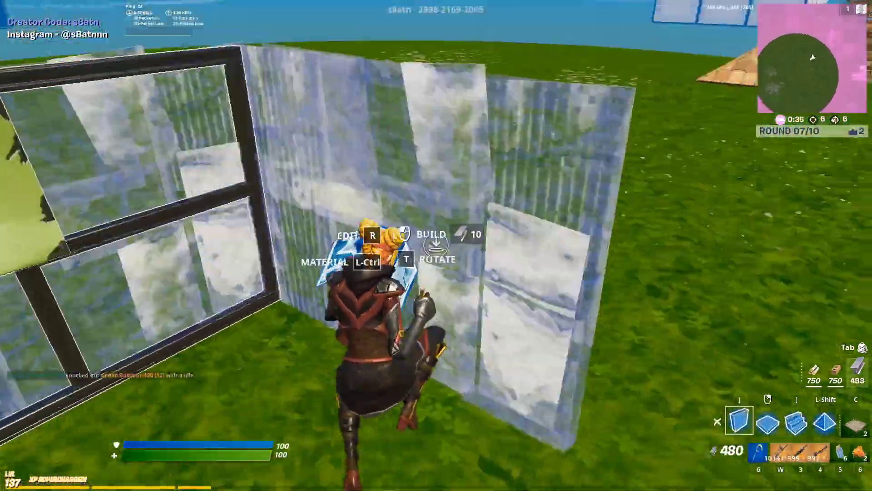
key("w")
key("bracketright")
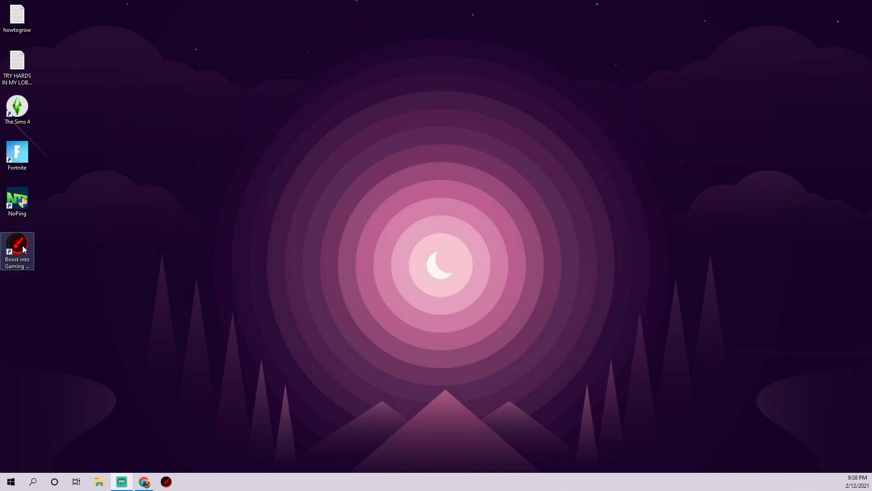
- Launch Smart Game Booster 5, review the PERFORMANCE list, and return to the +19% BOOST summary
double_click(23, 248)
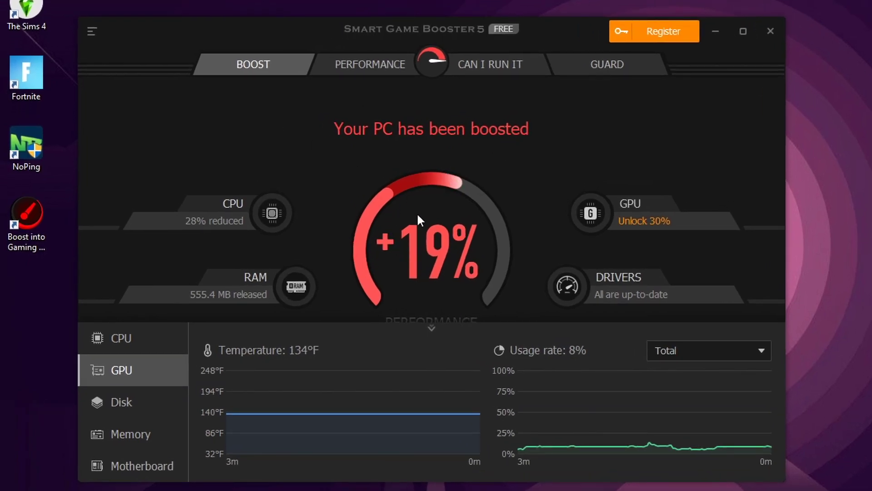
left_click(363, 64)
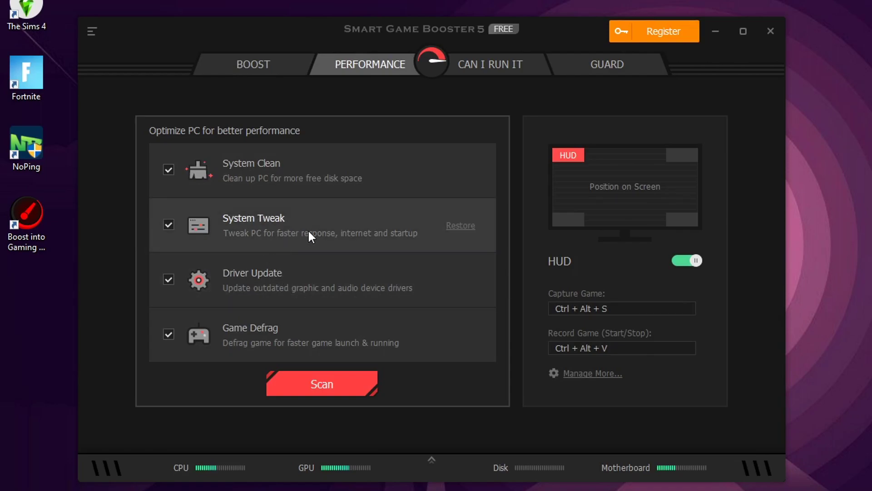
left_click(250, 64)
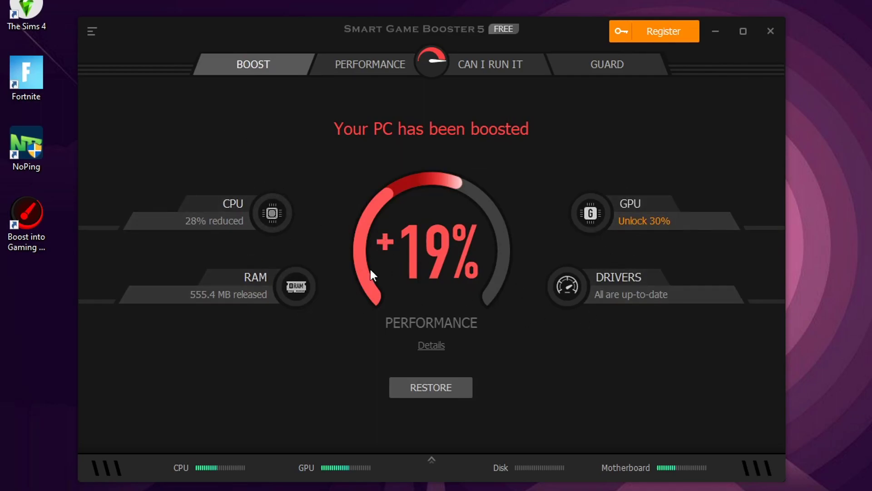
left_click(353, 64)
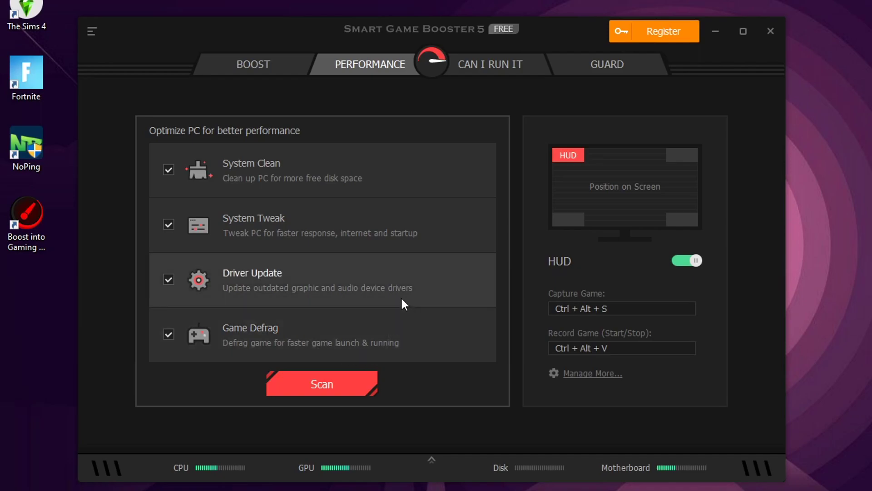
mouse_move(668, 31)
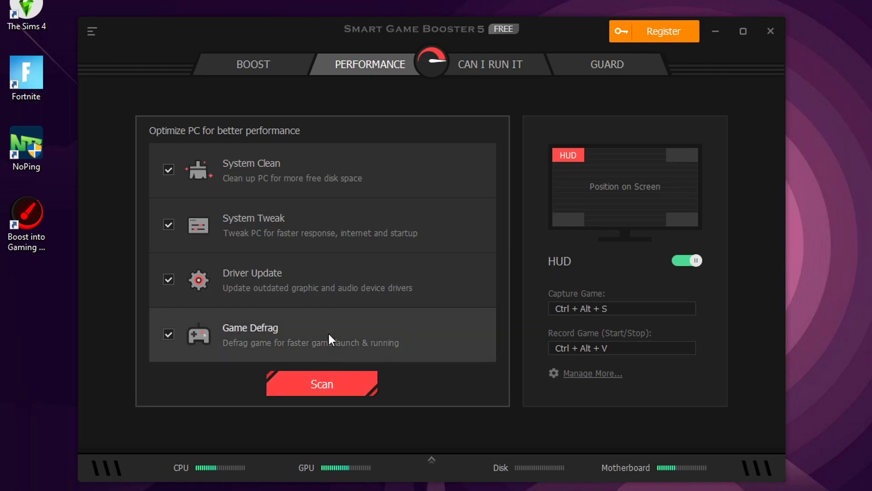
left_click(271, 61)
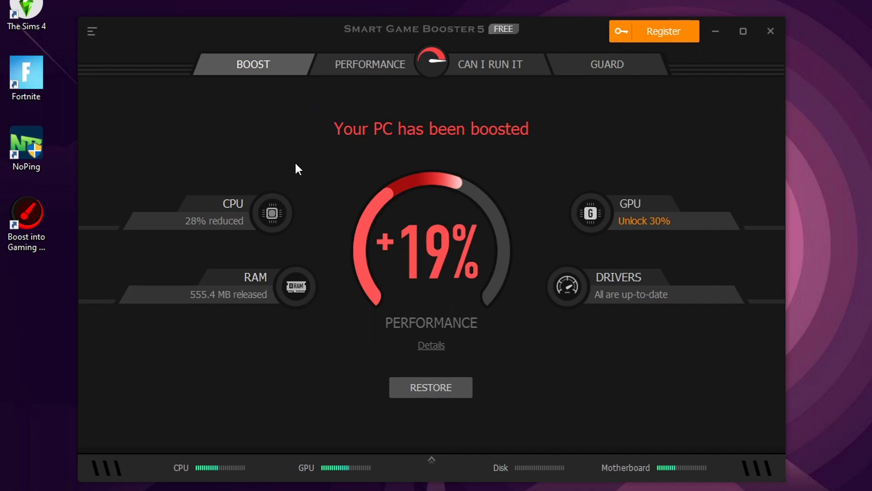
- Scan the PC, dismiss the Chrome warning, and fix the 1460 junk items (412.9 MB)
left_click(356, 59)
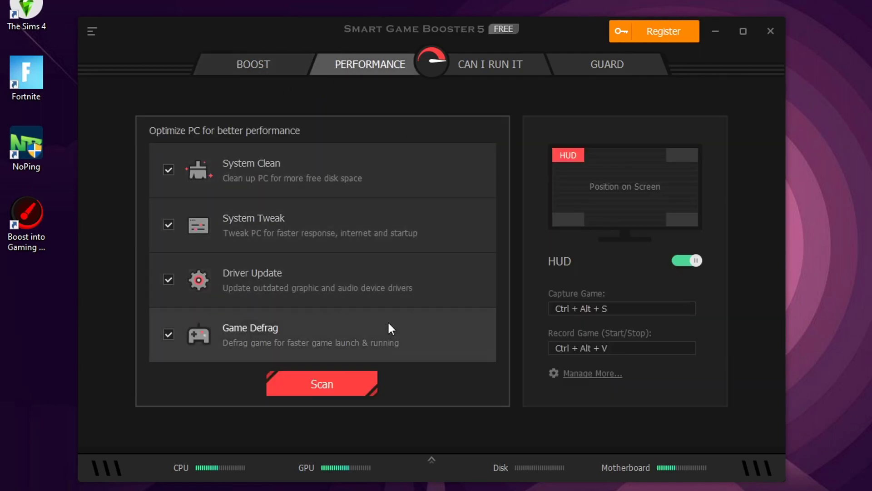
left_click(326, 385)
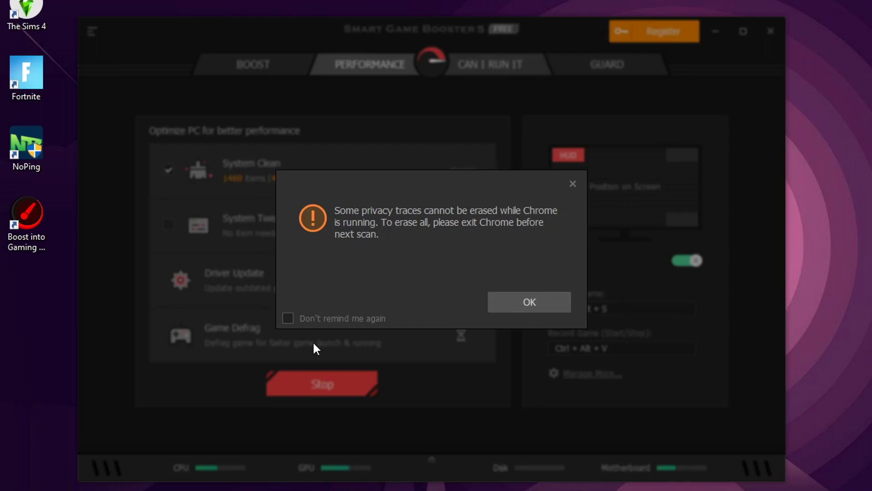
right_click(213, 490)
left_click(365, 320)
left_click(502, 297)
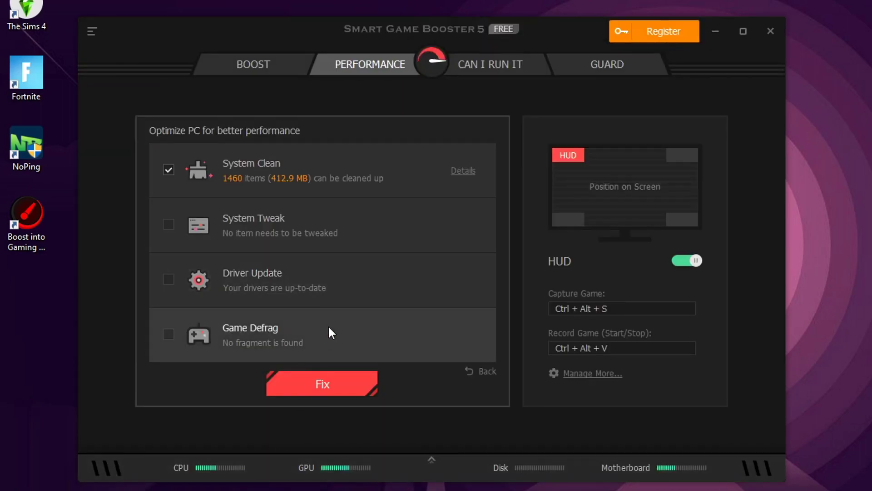
left_click(313, 385)
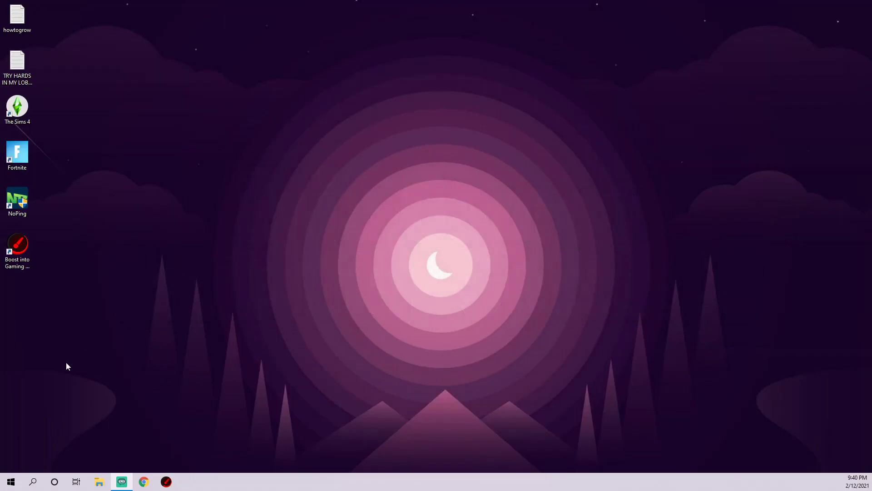
- Launch the Epic Games Launcher by searching 'epic' in Windows search
left_click(32, 481)
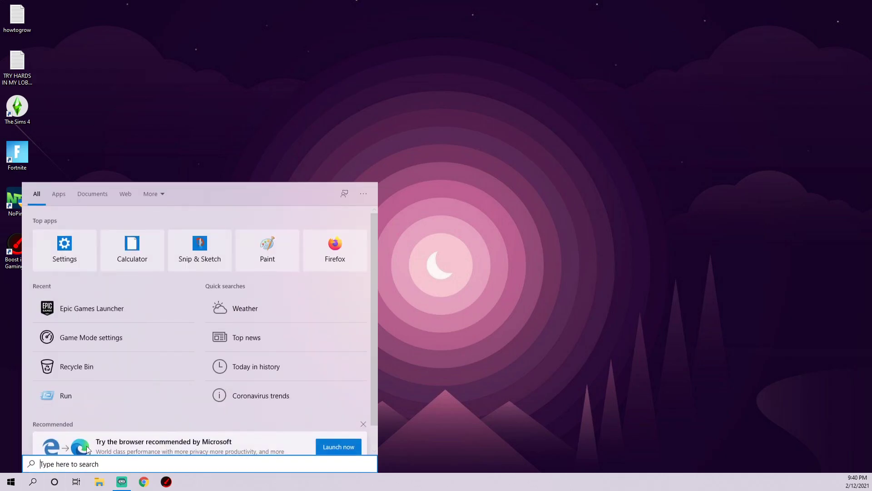
type("epic")
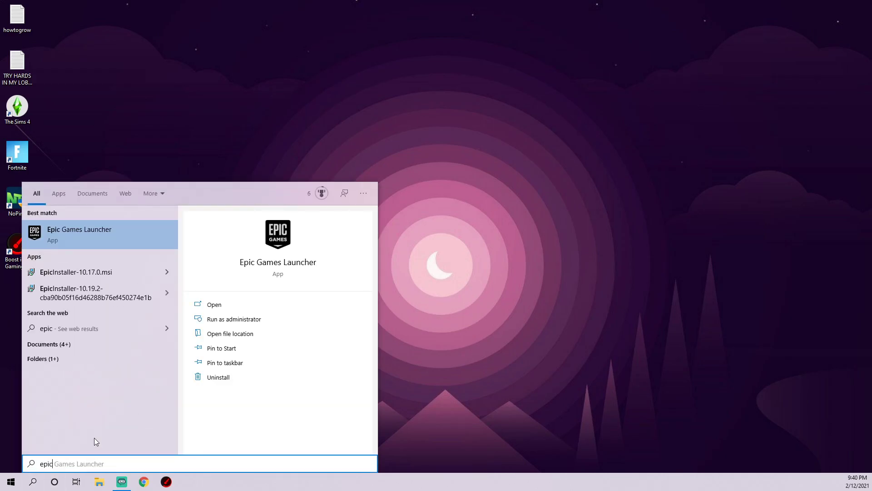
key("Return")
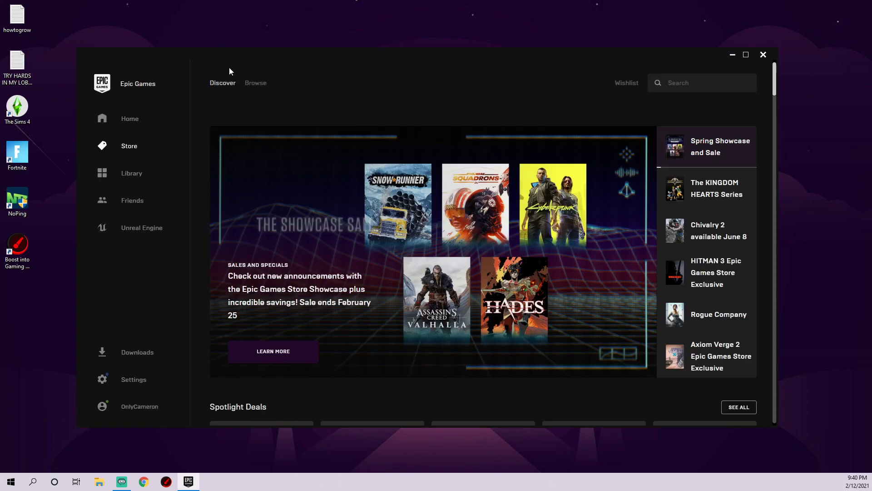
- Review Fortnite's installation options in the Library: only the 16.76 GB Core and Battle Royale
left_click(130, 173)
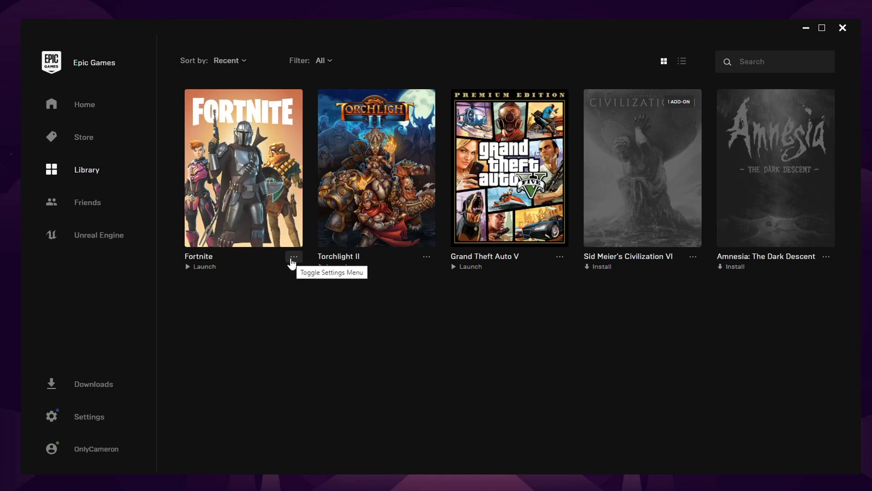
left_click(288, 260)
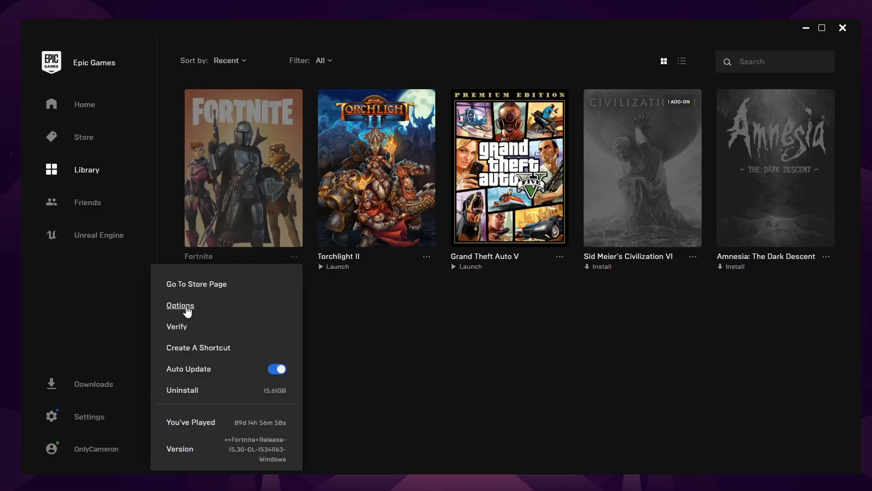
left_click(185, 305)
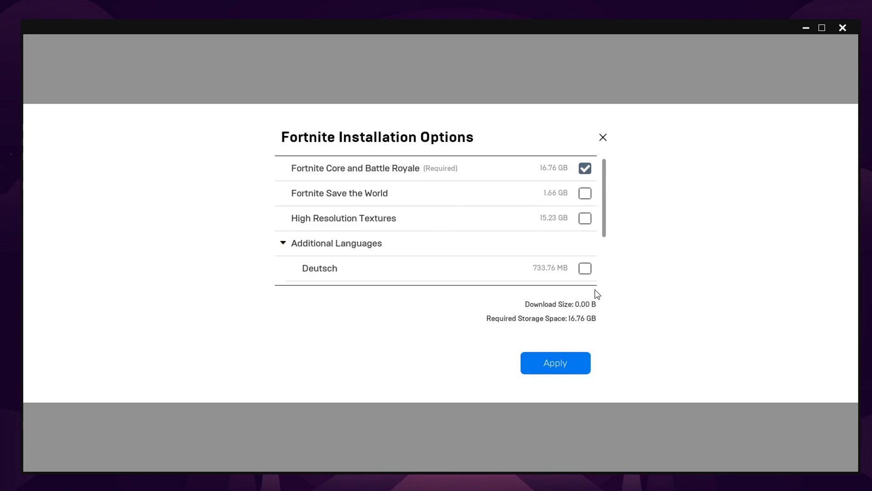
scroll(577, 250, "down", 3)
scroll(575, 252, "up", 3)
left_click(535, 364)
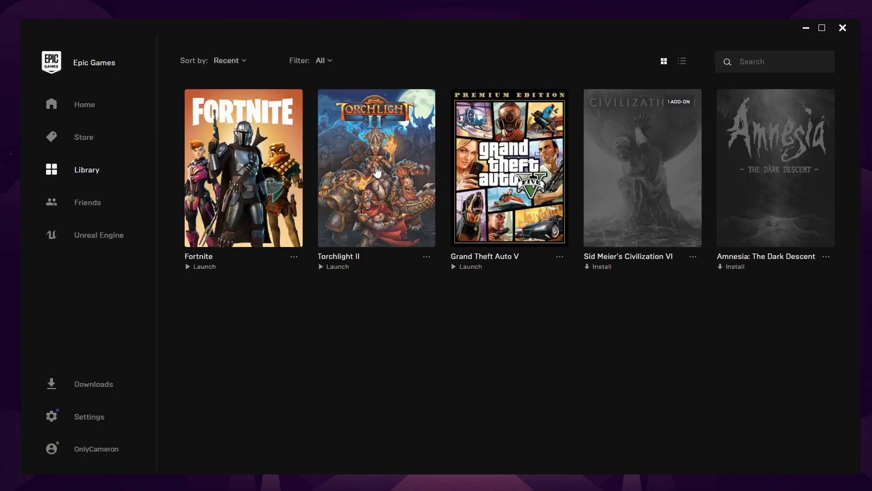
- Choose Verify from Fortnite's Library menu to check its game files
left_click(293, 257)
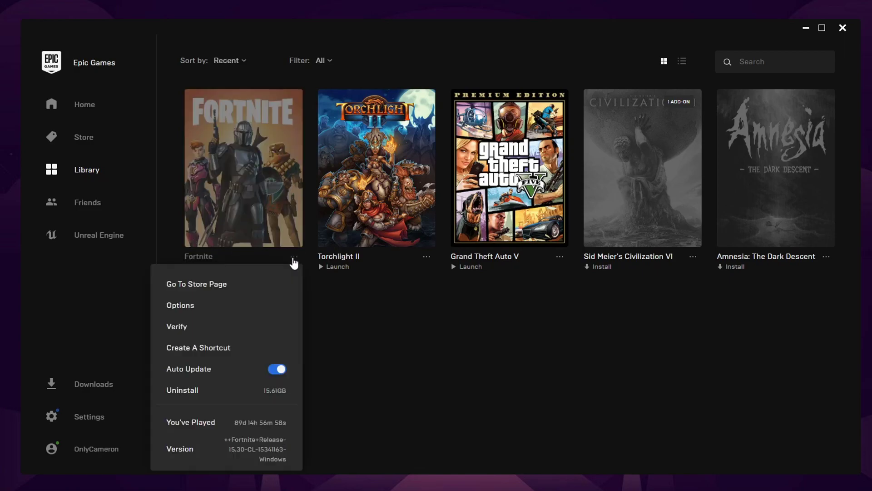
left_click(177, 327)
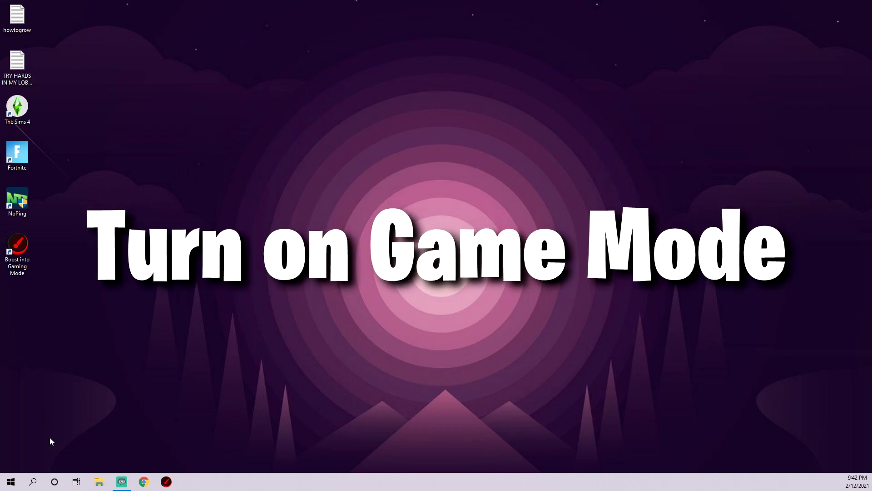
- Open the Game Mode settings by searching 'game mode' in Windows search
left_click(30, 483)
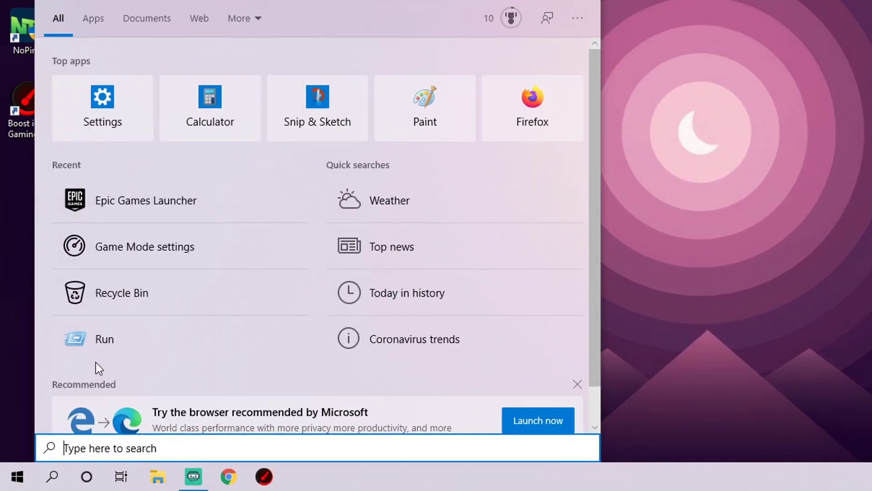
type("gamer")
key("BackSpace")
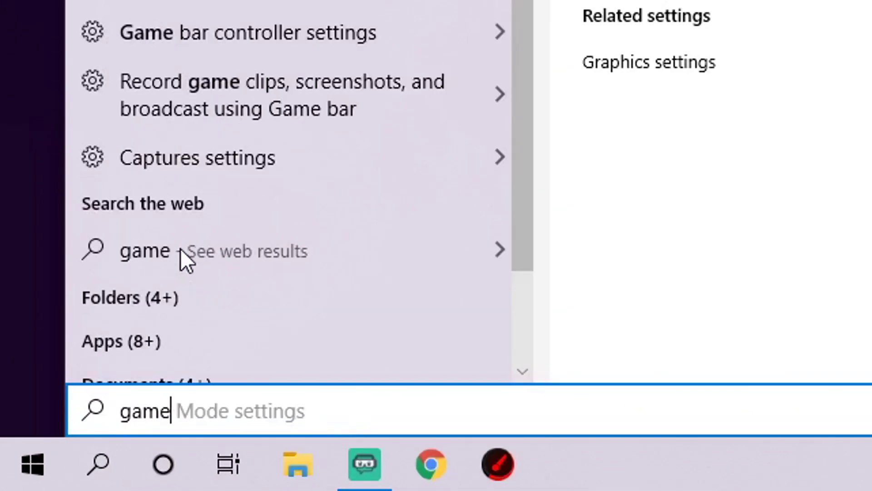
type("mode")
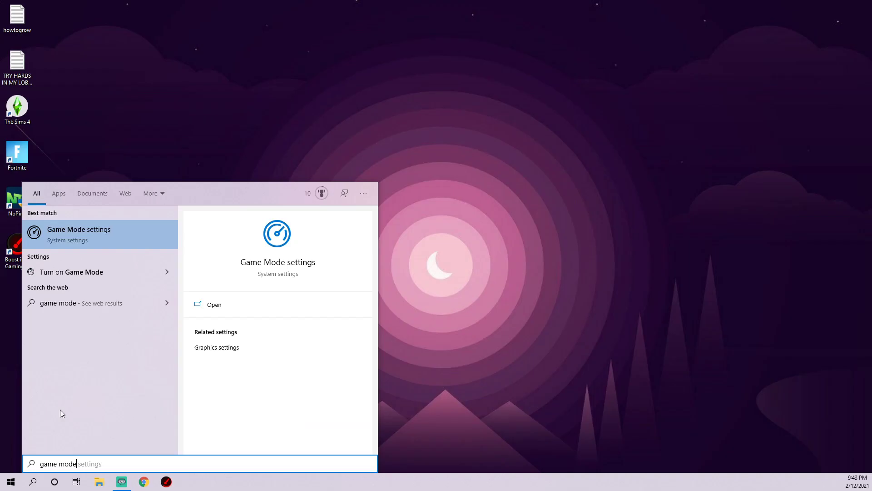
key("Return")
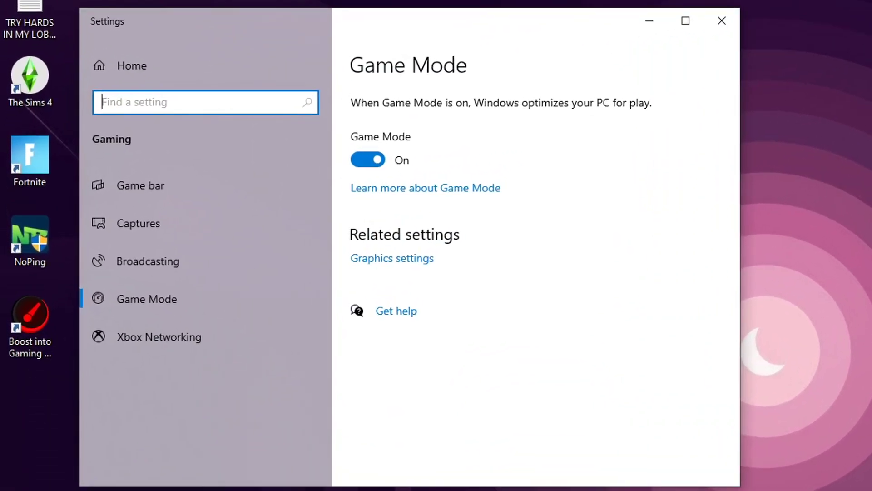
- Toggle Game Mode off and back On, then close Settings
left_click(370, 162)
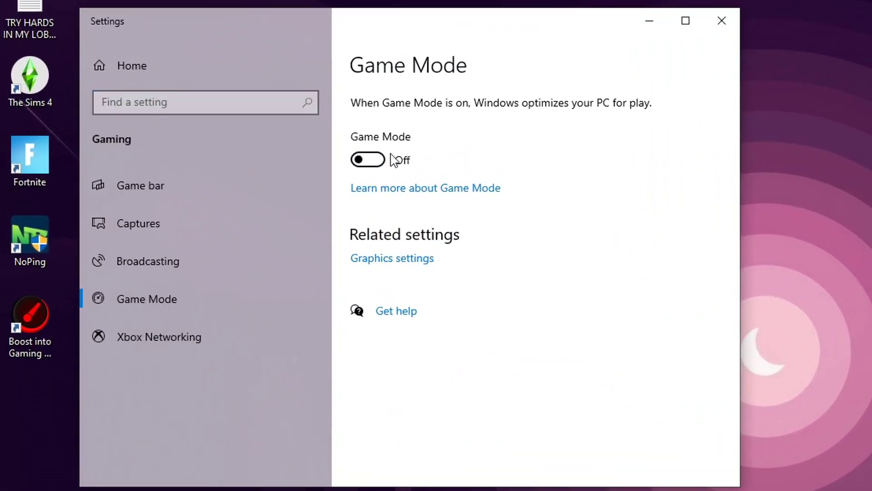
left_click(381, 161)
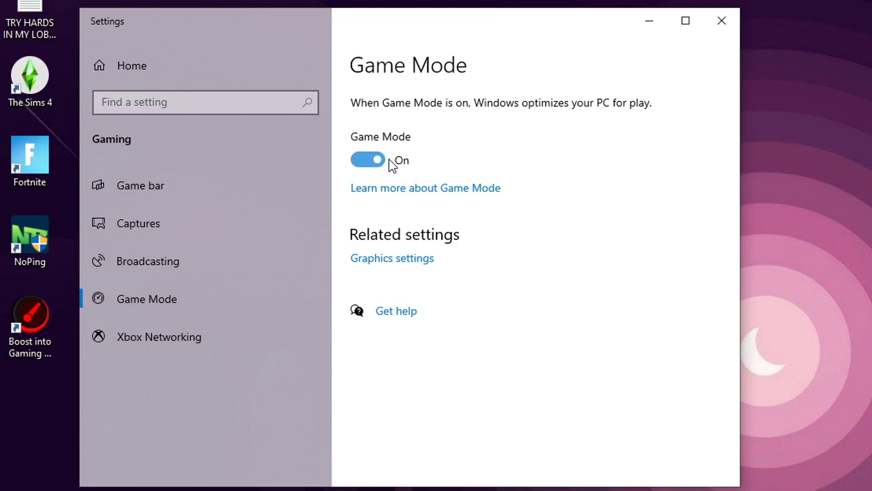
left_click(376, 162)
left_click(376, 163)
left_click(722, 20)
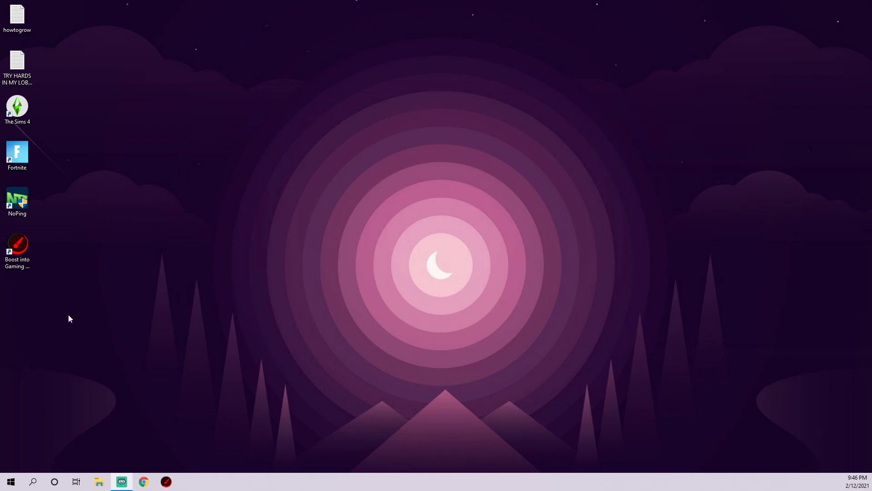
- Search %localappdata% and open the Local AppData folder with its 63 items
left_click(32, 481)
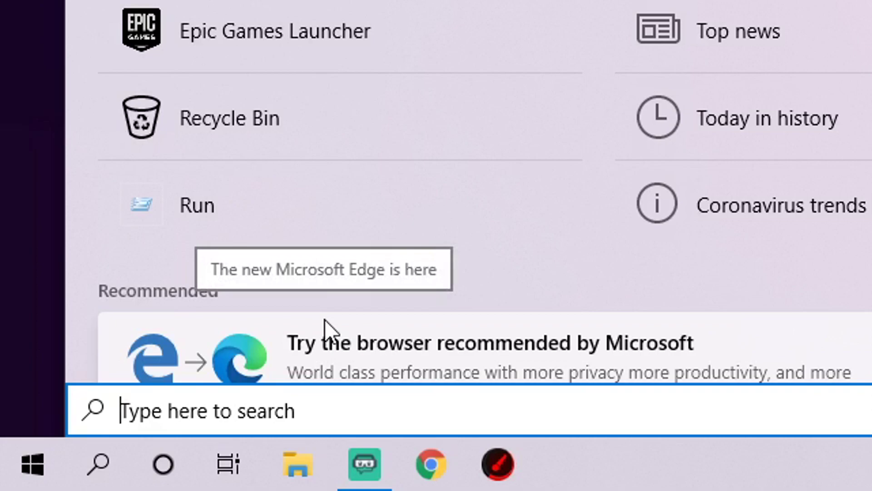
type("%localappdata")
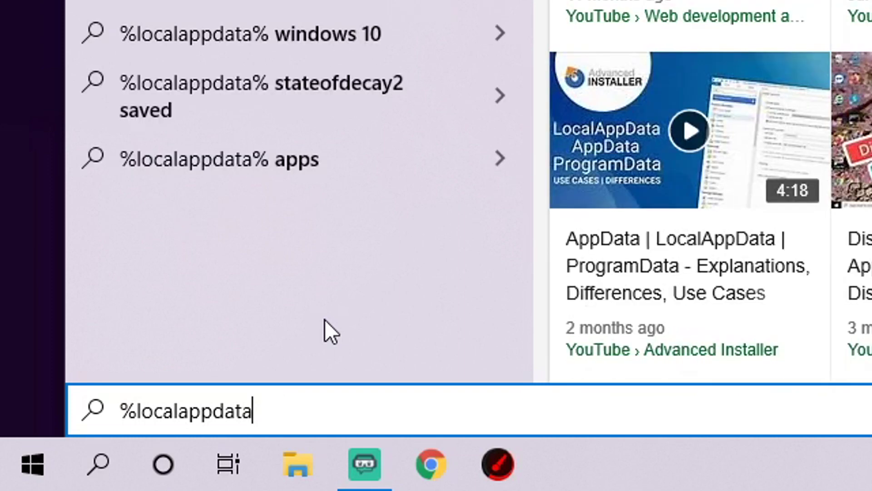
type("%")
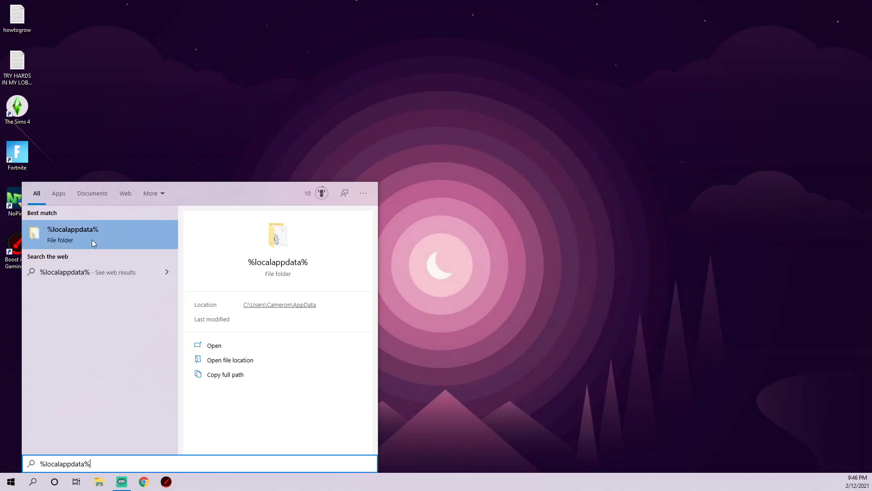
left_click(89, 231)
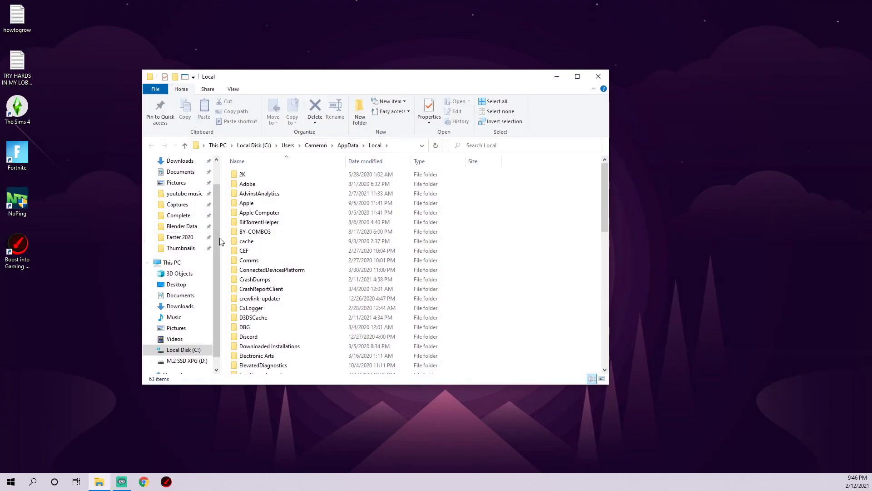
- Delete the FortniteGame9 folder from Local AppData
scroll(282, 221, "down", 6)
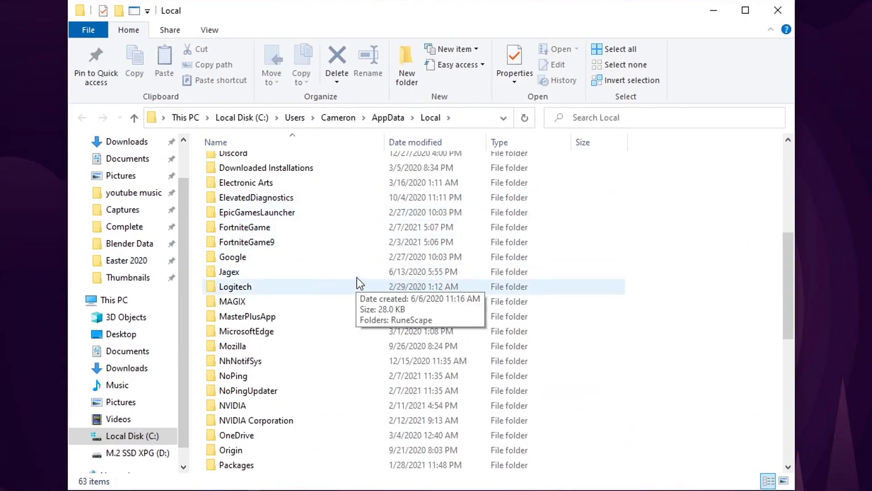
mouse_move(266, 244)
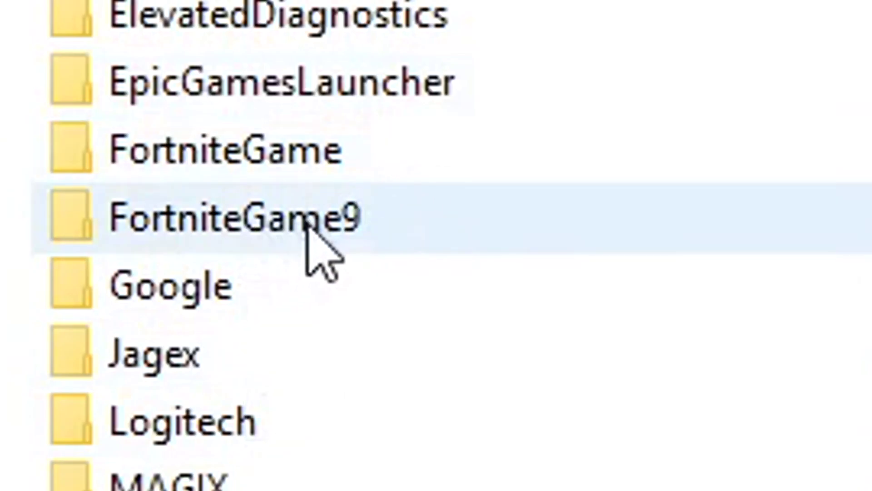
left_click(311, 218)
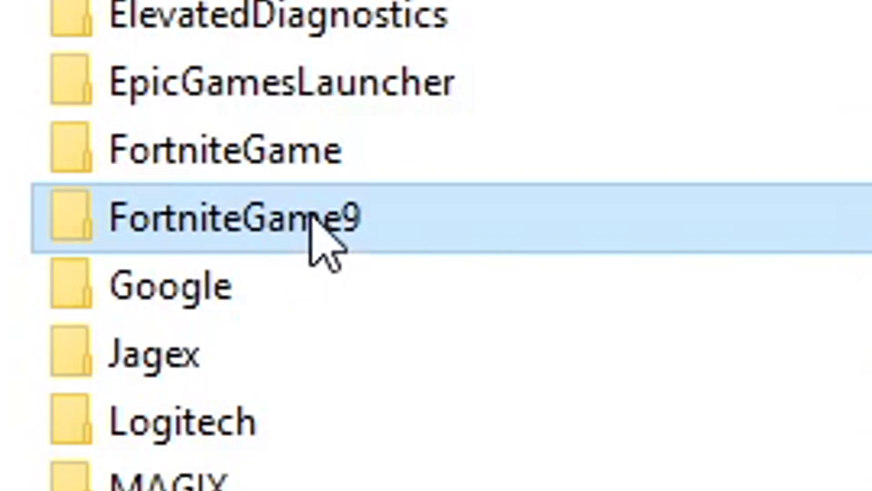
key("Delete")
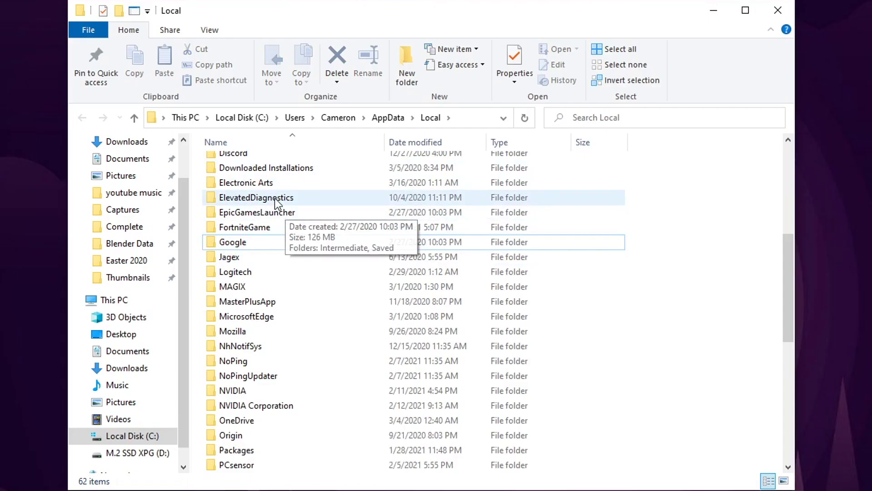
- Rename the FortniteGame folder to FortniteGame5 and close File Explorer
left_click(345, 142)
right_click(280, 228)
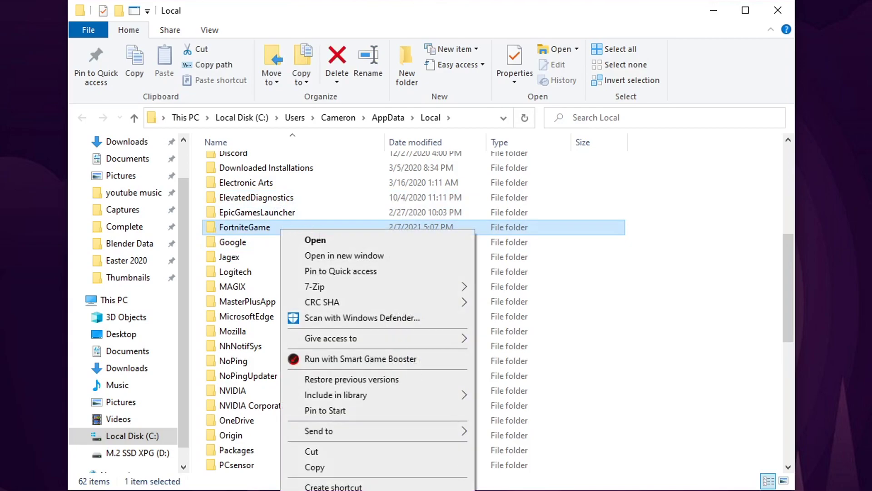
key("m")
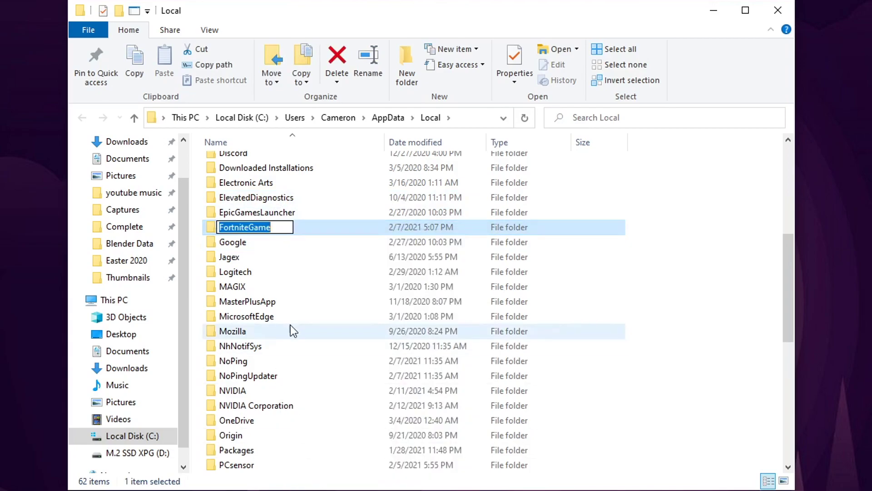
left_click(286, 227)
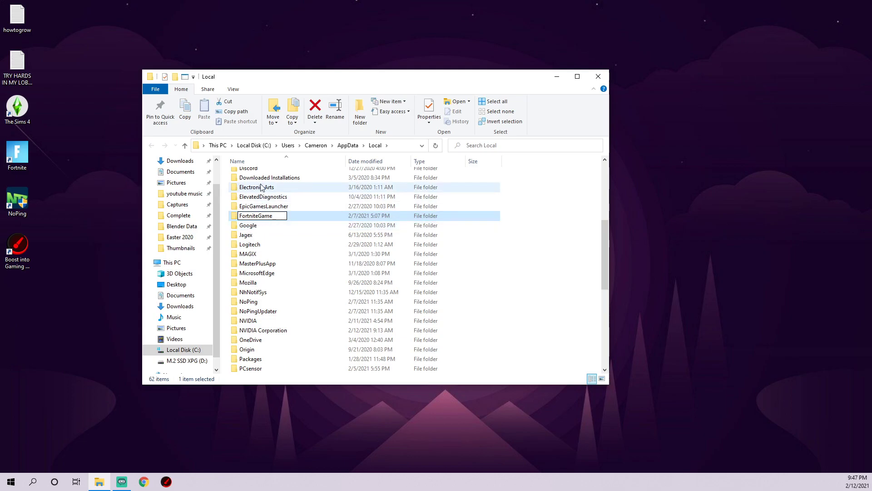
type("_")
key("BackSpace")
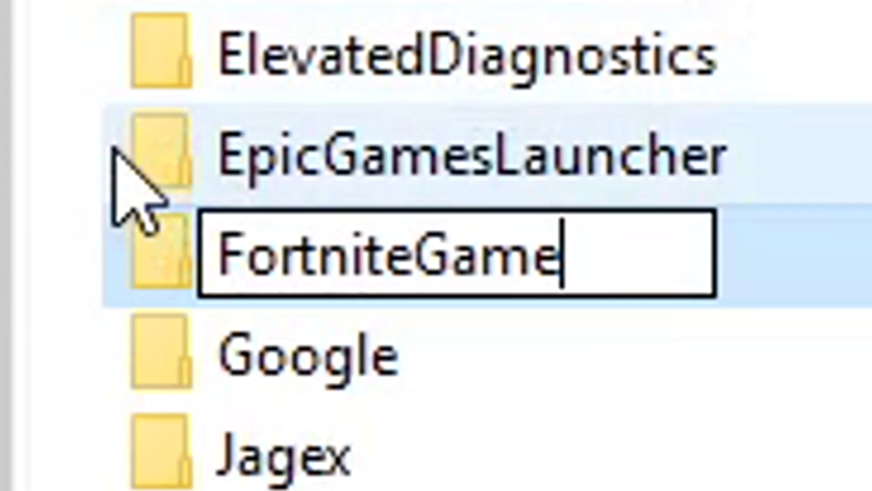
type("5")
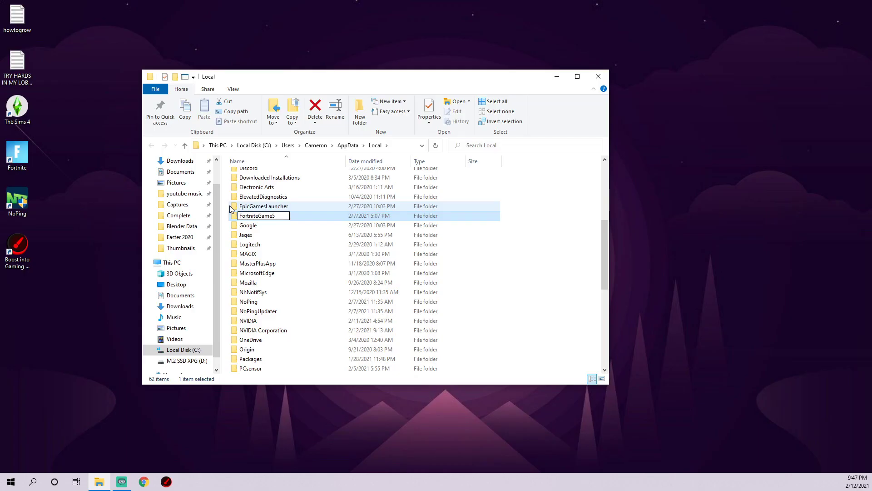
key("Return")
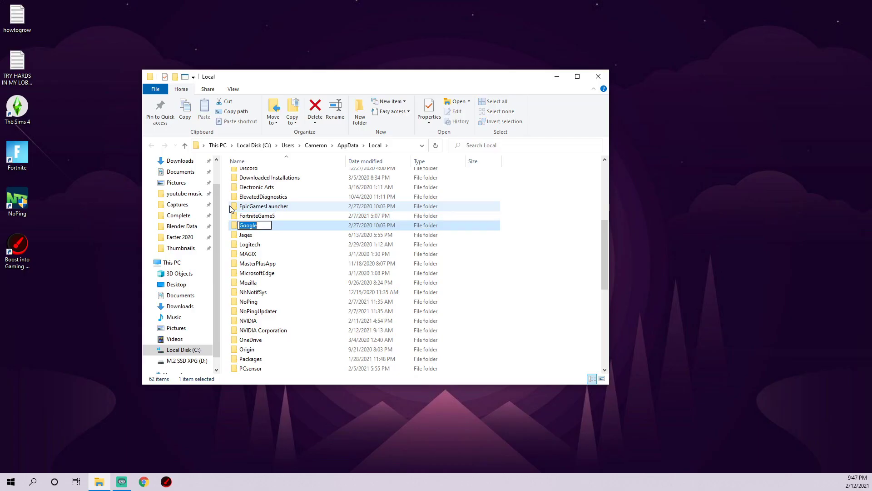
left_click(277, 190)
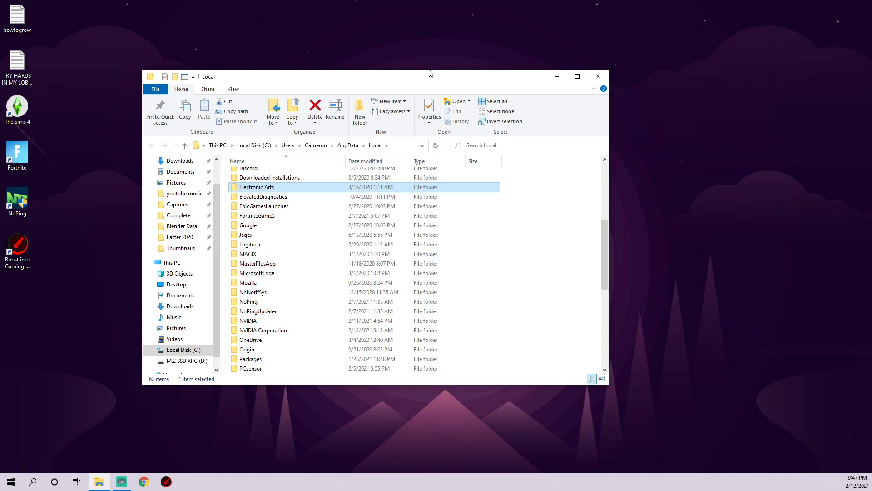
left_click(599, 76)
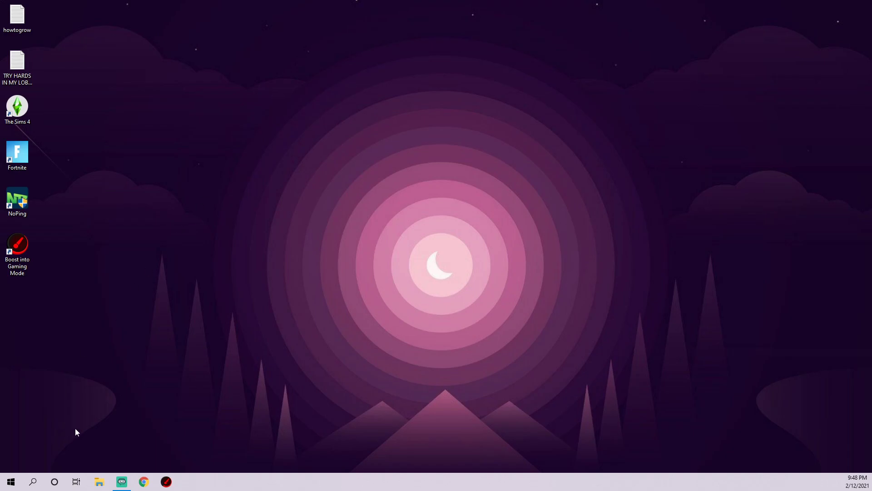
left_click(32, 482)
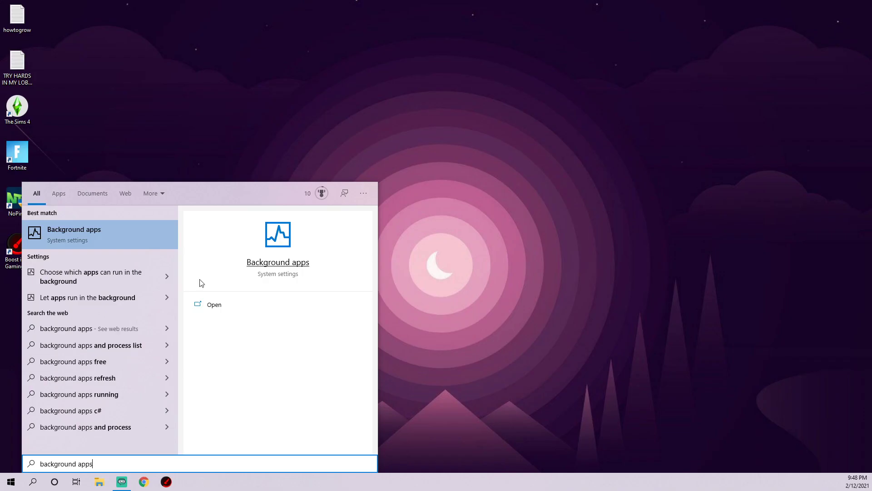
left_click(126, 233)
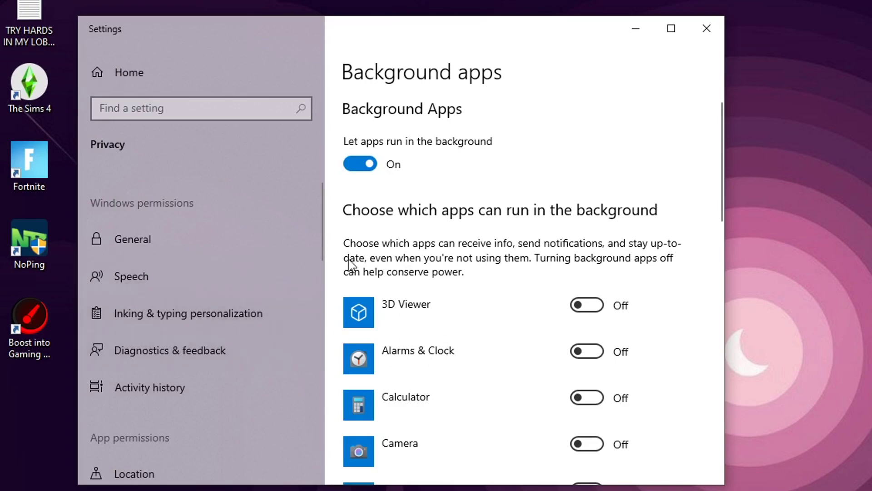
scroll(484, 173, "down", 2)
scroll(484, 172, "up", 2)
scroll(473, 185, "down", 8)
scroll(473, 185, "up", 8)
scroll(470, 185, "down", 15)
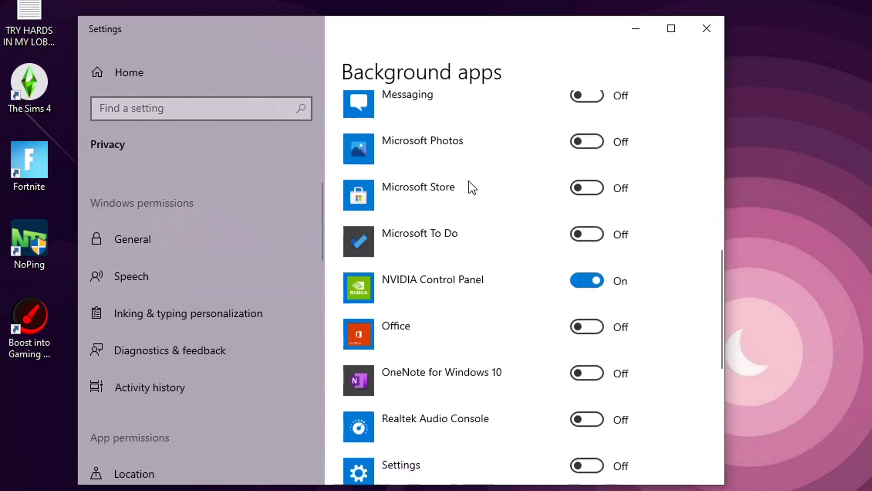
scroll(482, 184, "up", 7)
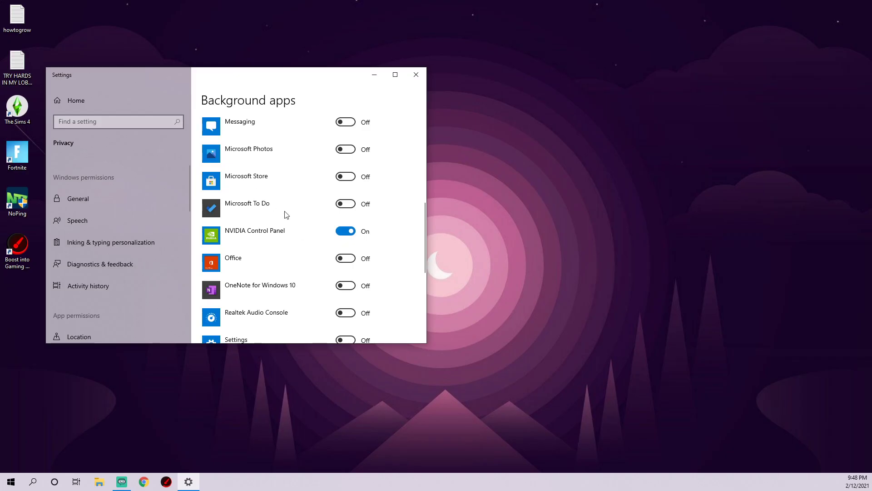
scroll(325, 265, "up", 4)
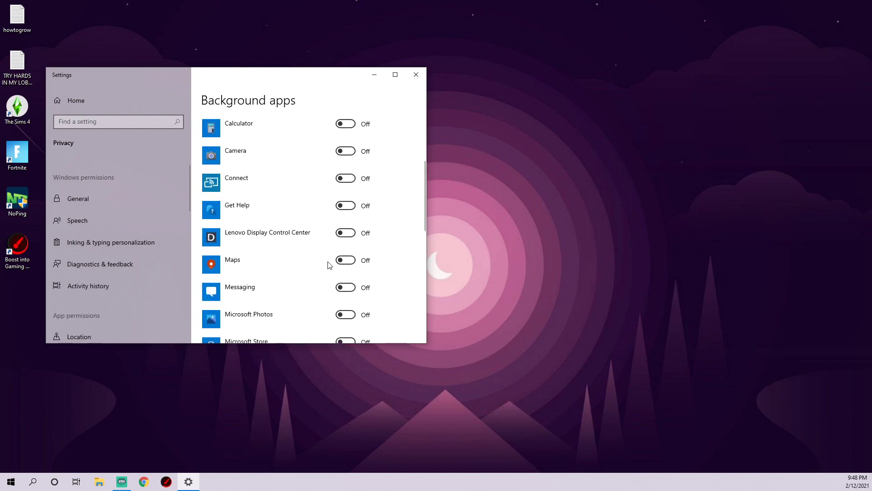
scroll(336, 259, "down", 5)
scroll(340, 261, "up", 5)
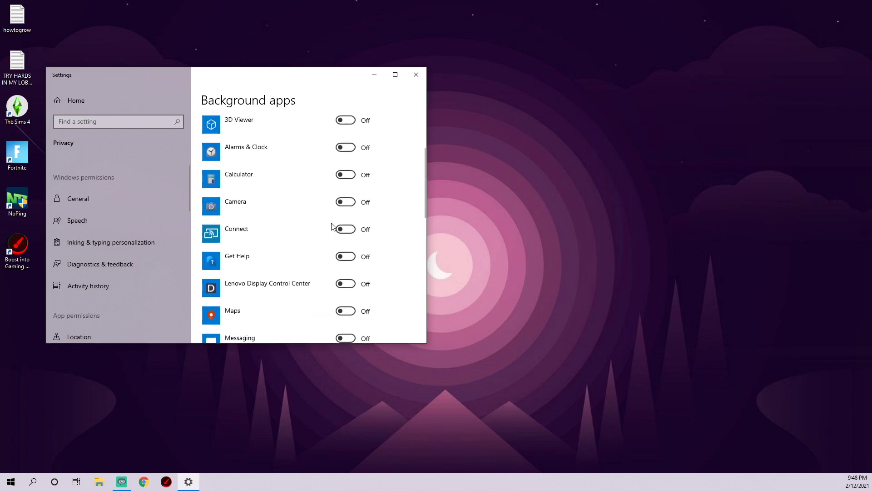
scroll(332, 225, "down", 5)
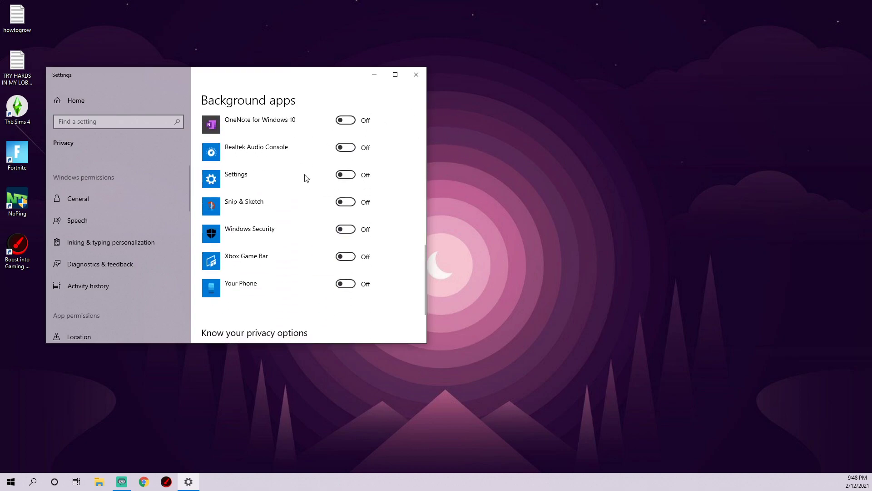
left_click(416, 75)
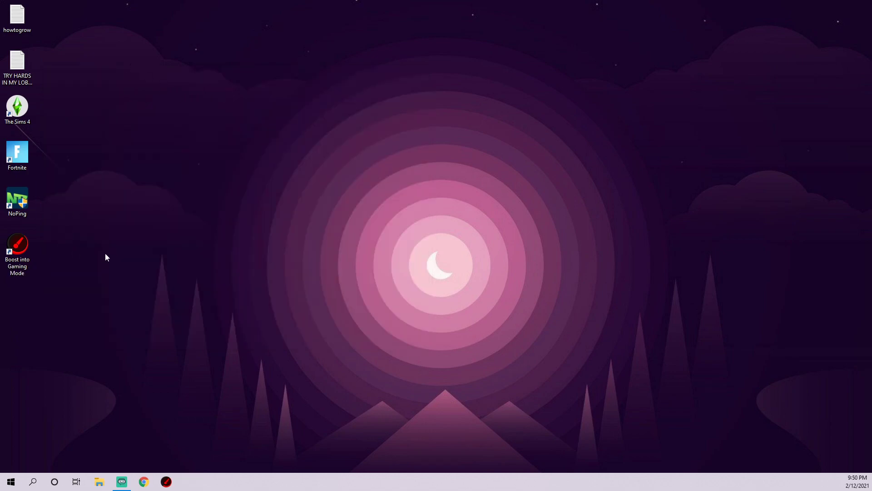
- Open the NVIDIA Control Panel from the desktop's right-click menu
right_click(145, 170)
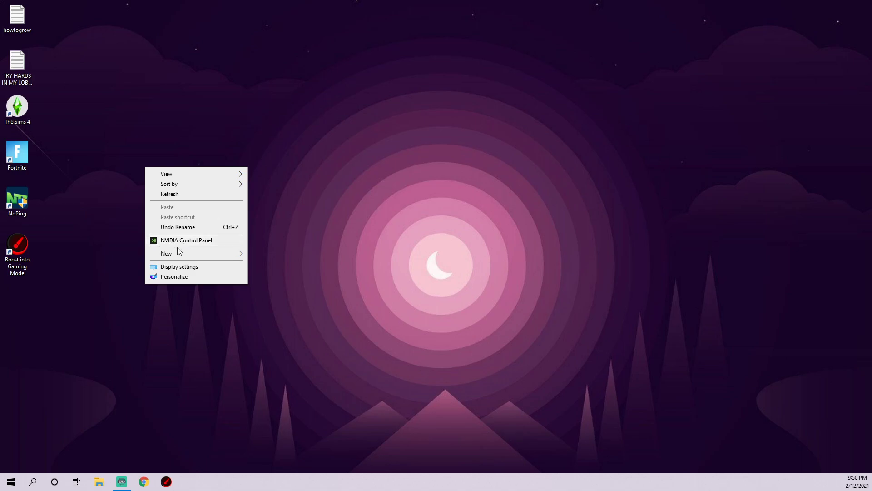
left_click(182, 240)
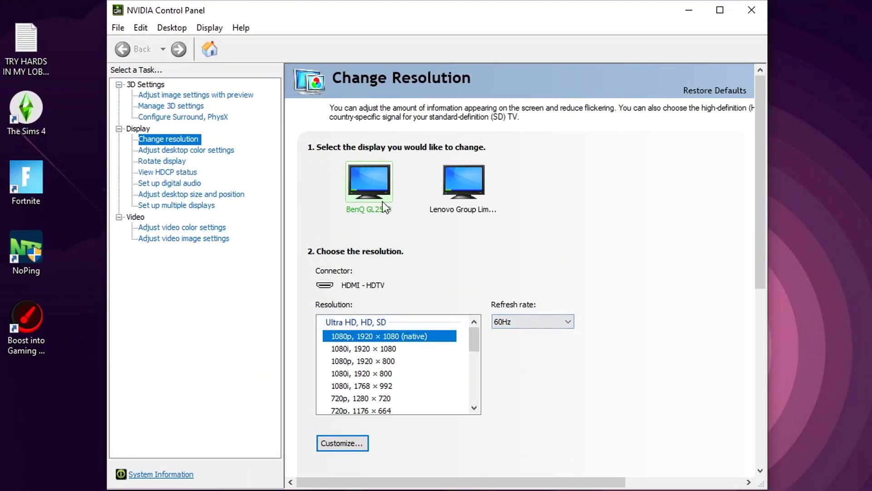
- Confirm the Lenovo monitor's 240Hz refresh rate, then go to Adjust Image Settings with Preview
left_click(457, 192)
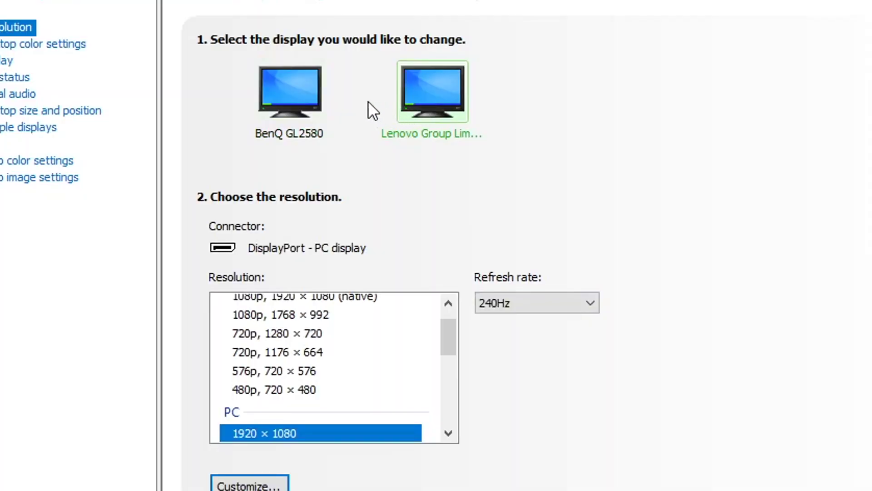
left_click(307, 109)
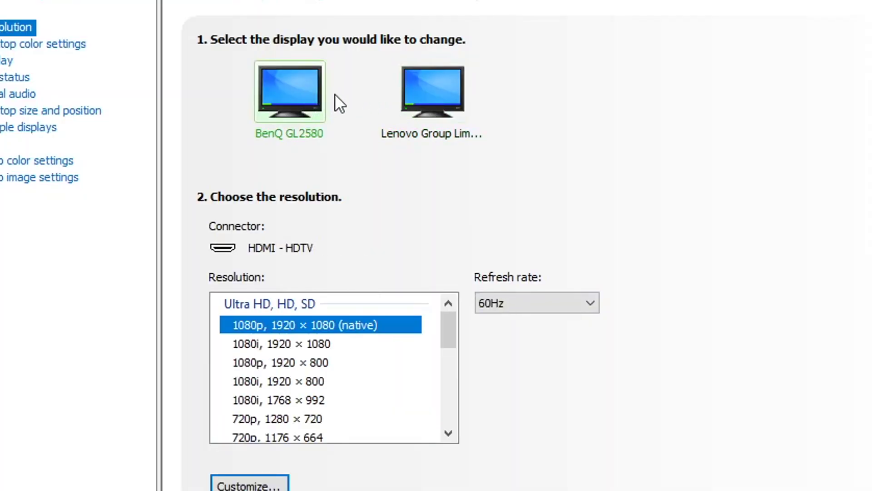
left_click(447, 114)
left_click(514, 303)
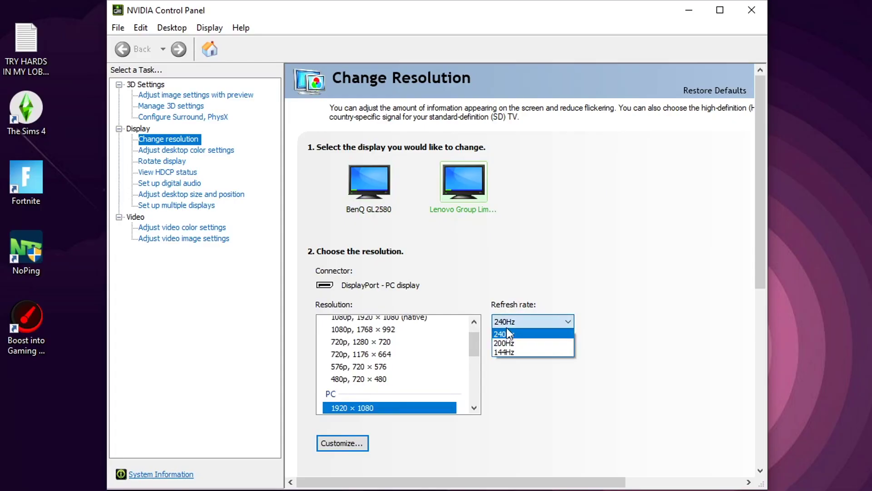
left_click(293, 24)
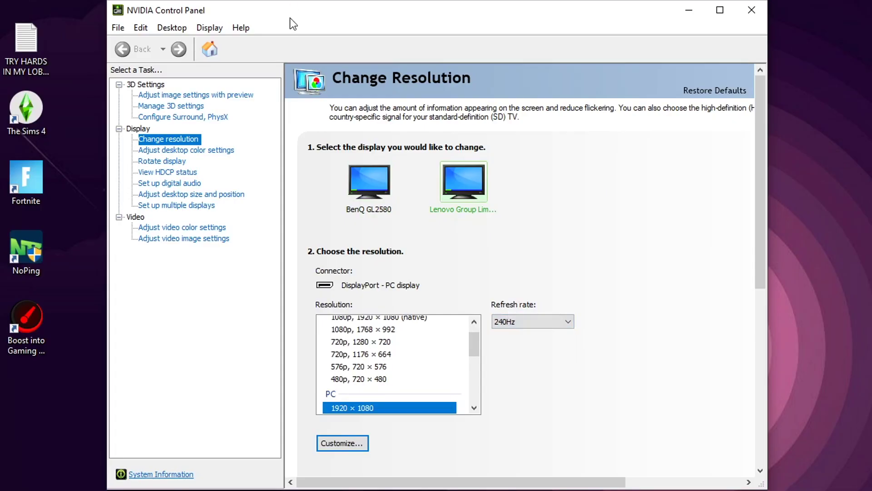
left_click(183, 96)
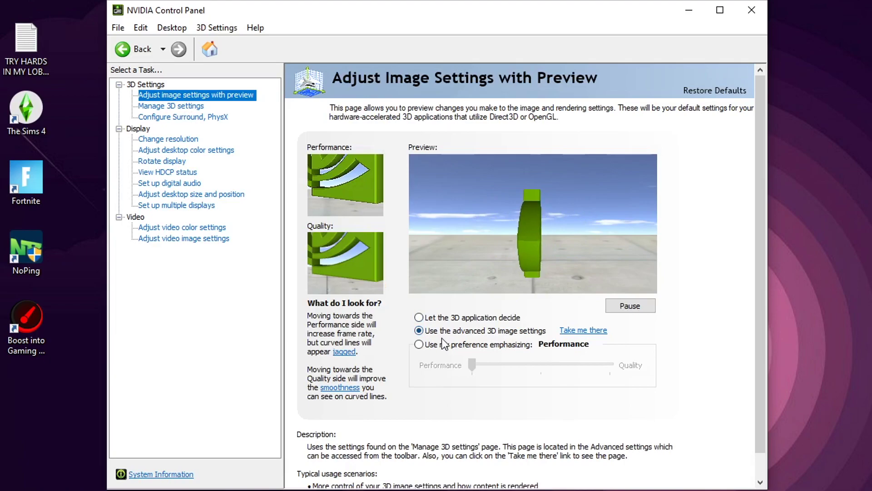
- Switch image settings to 'Use my preference emphasizing' and leave the slider fully at Performance
left_click(418, 318)
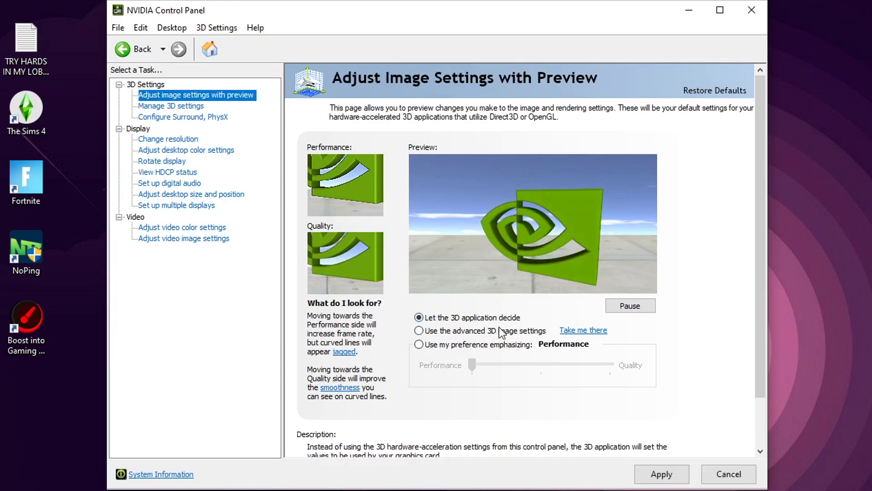
left_click(424, 346)
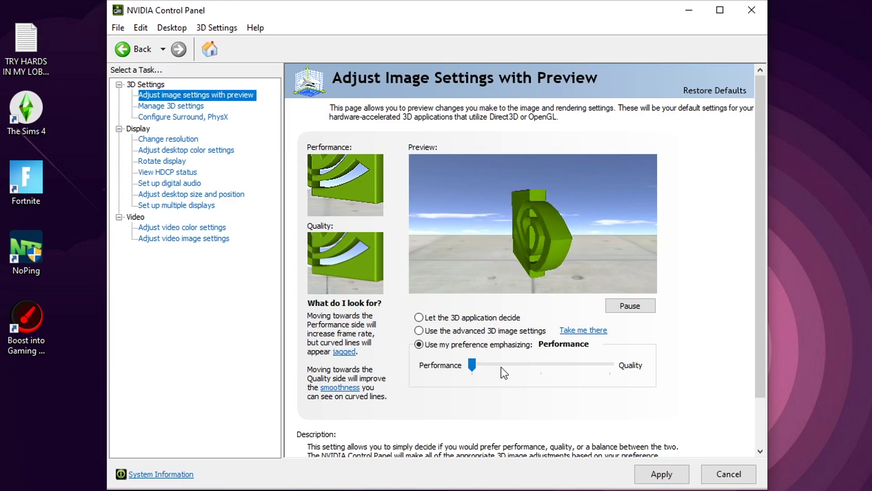
left_click(524, 368)
left_click(603, 367)
left_click(519, 370)
left_click(522, 371)
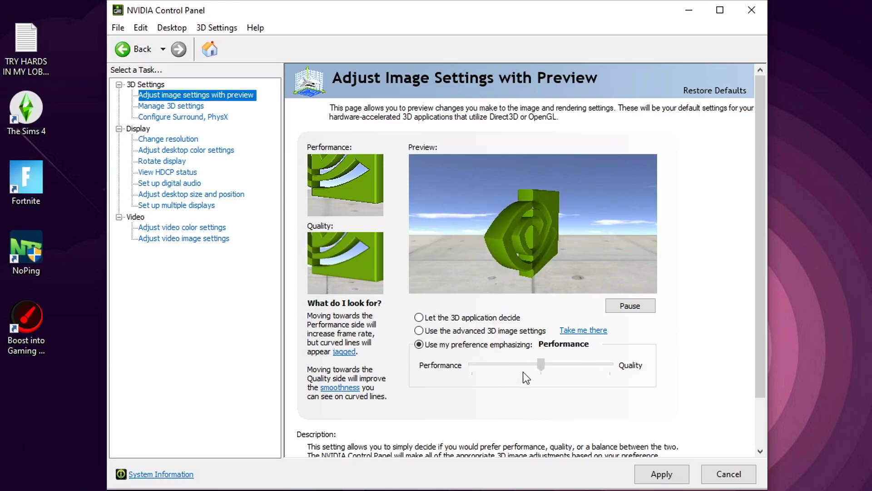
left_click(613, 364)
left_click(519, 370)
left_click(570, 368)
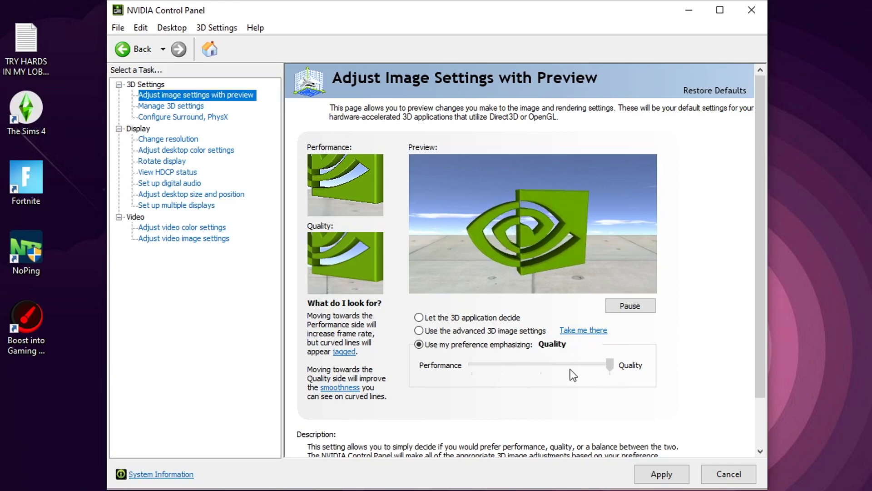
left_click(512, 377)
left_click(486, 365)
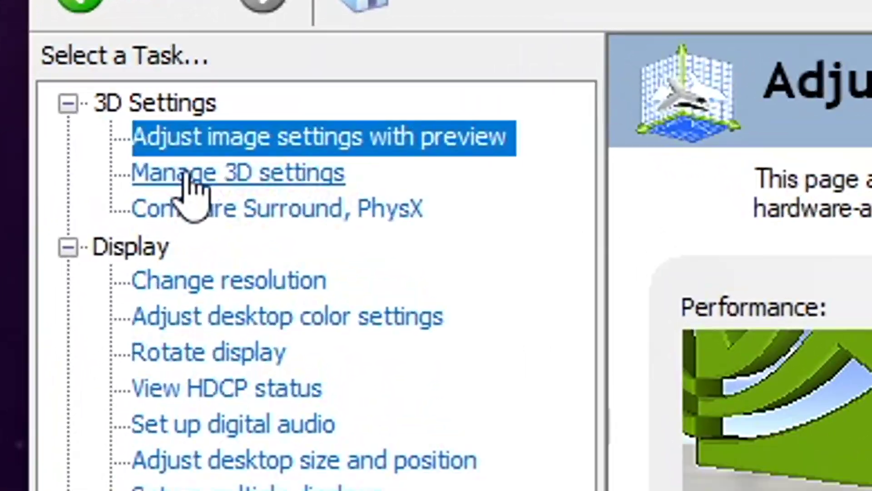
- On Manage 3D Settings, try Max Frame Rate On, then set it back to Off and confirm
left_click(189, 179)
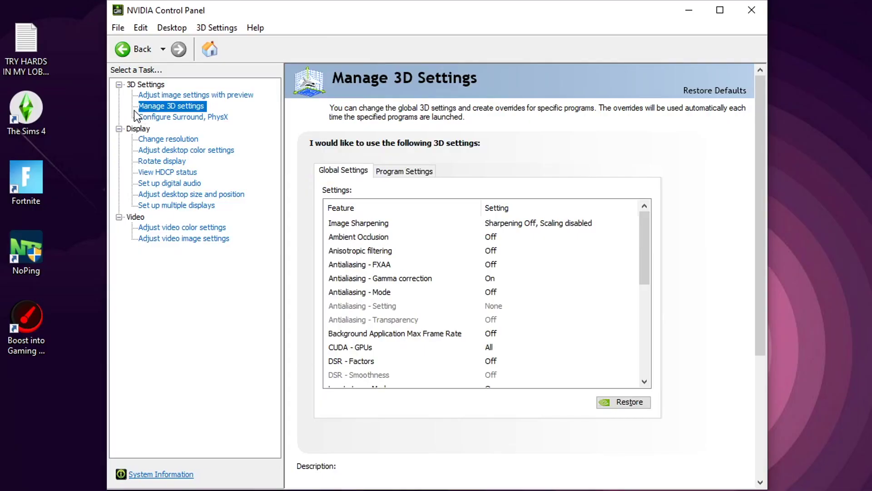
scroll(457, 268, "down", 1)
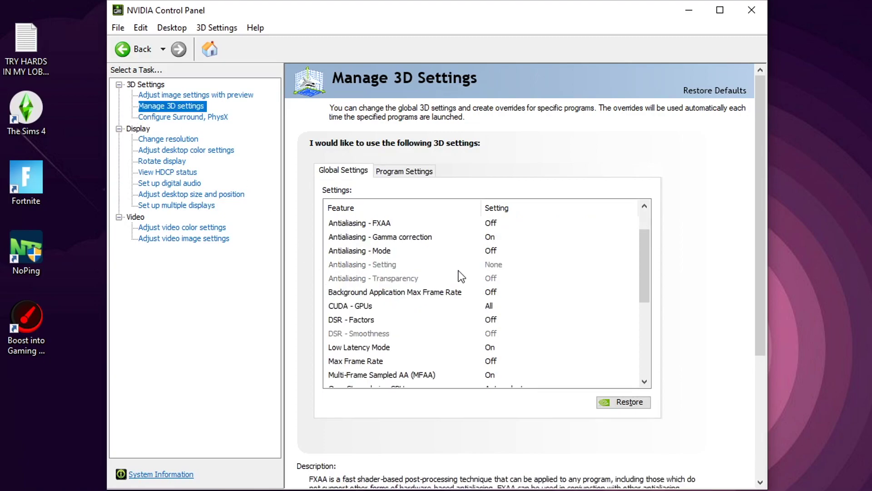
scroll(458, 269, "down", 1)
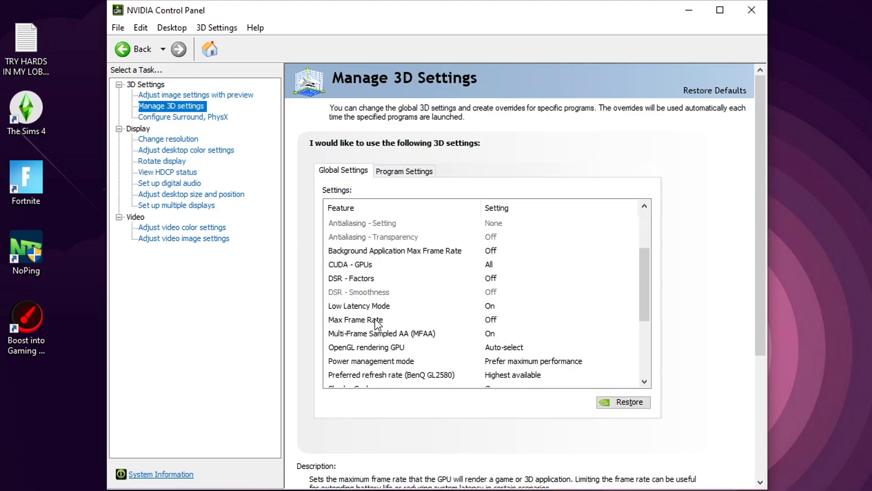
left_click(494, 319)
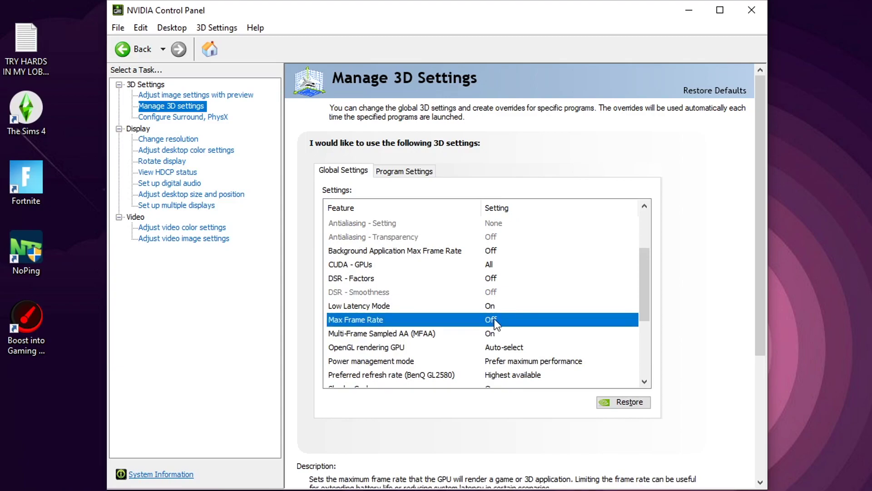
left_click(494, 321)
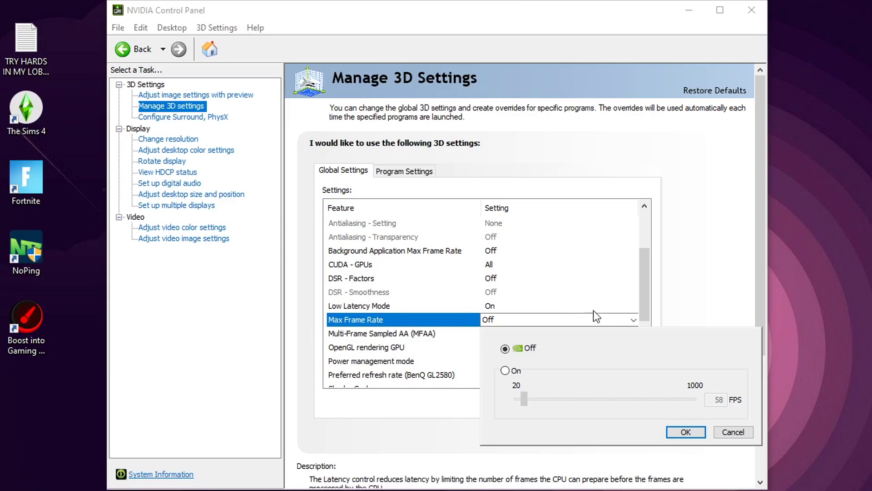
left_click(505, 370)
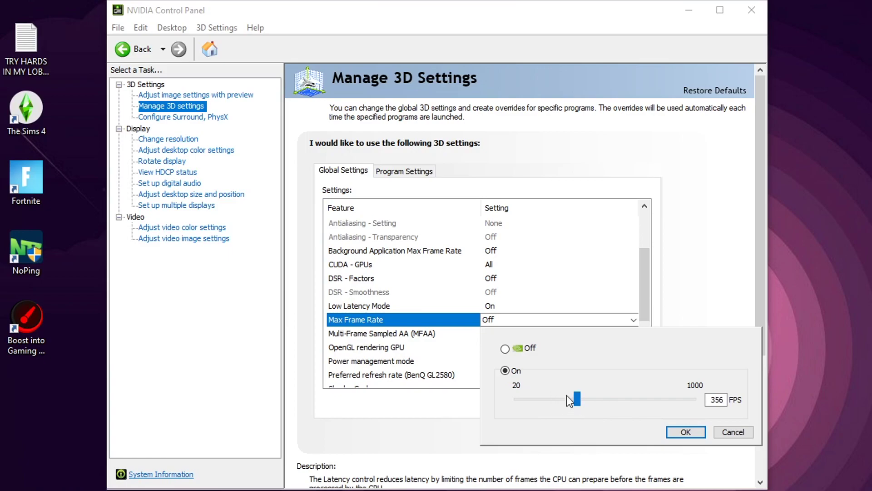
left_click(506, 350)
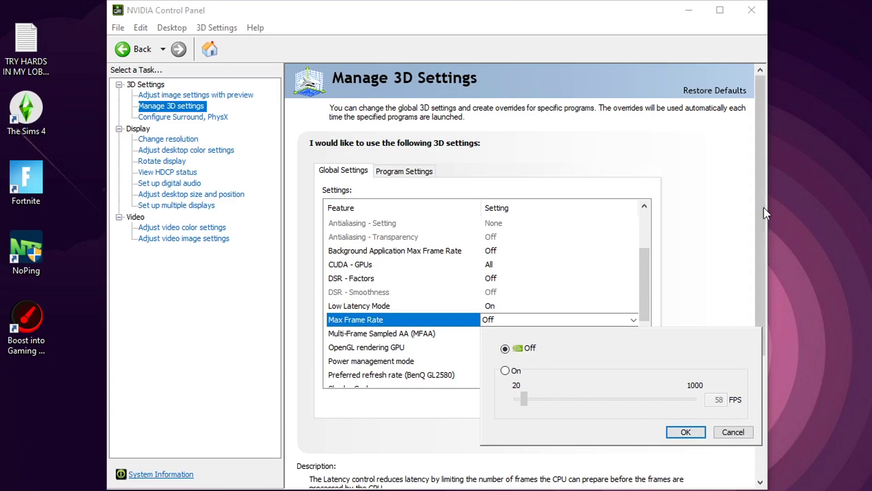
left_click(685, 432)
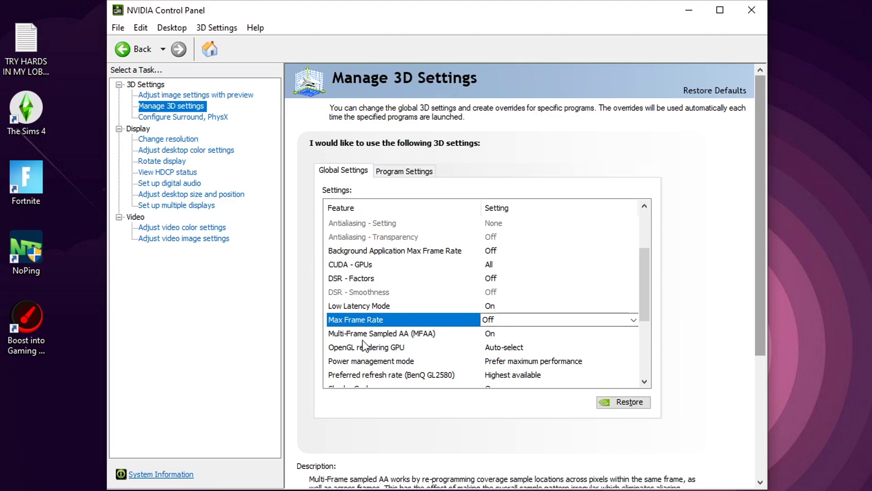
- Set Power management mode to Prefer maximum performance
left_click(516, 359)
left_click(519, 361)
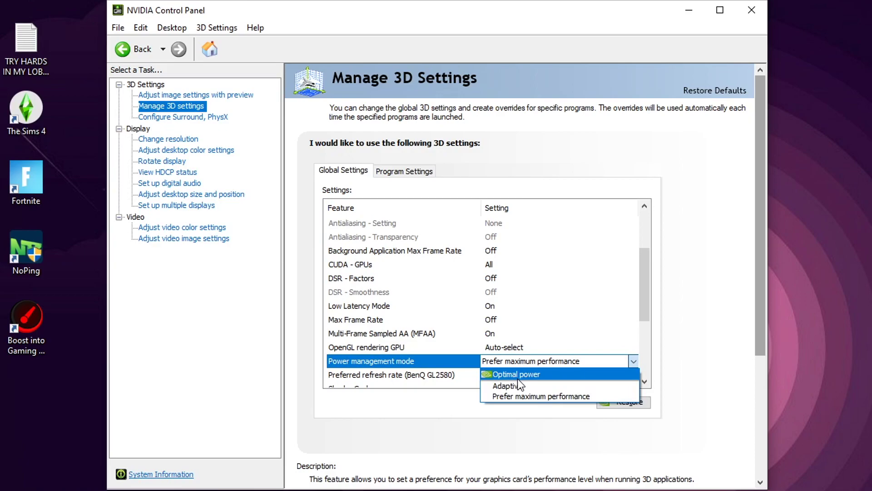
left_click(540, 397)
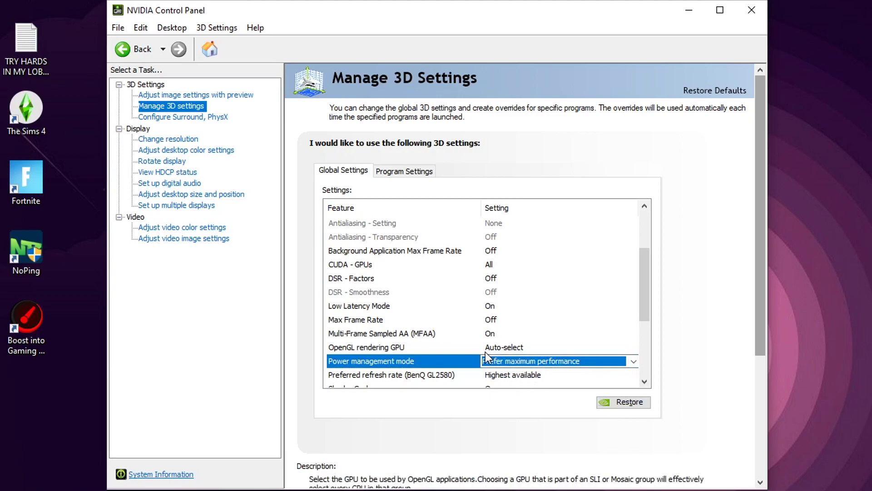
- Set Texture filtering - Quality to High performance
left_click_drag(645, 289, 617, 323)
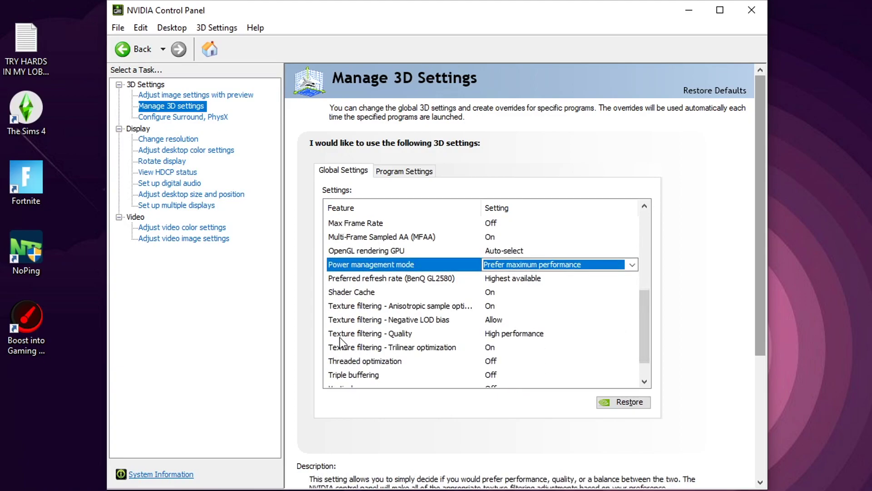
left_click(513, 336)
left_click(511, 331)
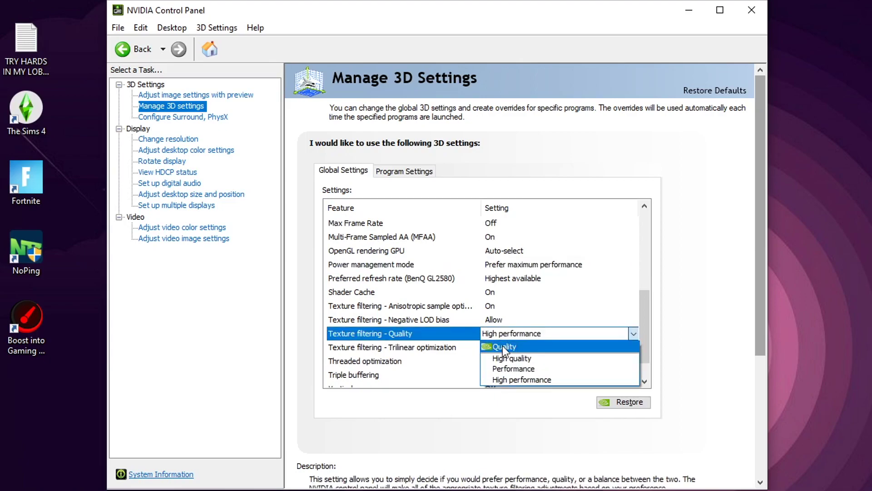
left_click(516, 380)
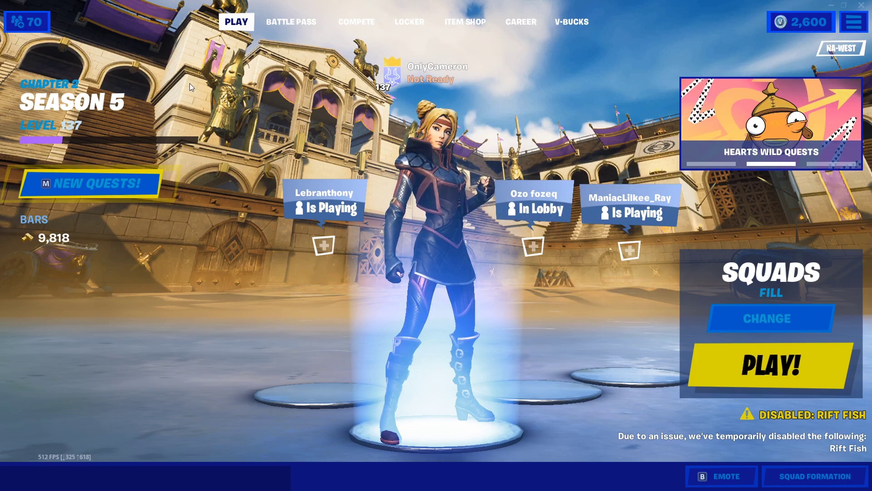
- Open Fortnite's Settings from the Esc menu and scroll the Video tab down to Advanced Graphics
key("Escape")
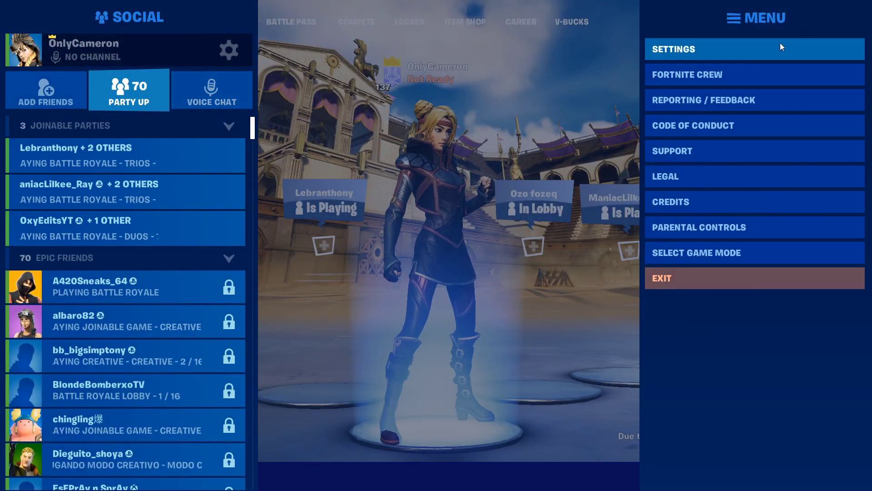
left_click(753, 46)
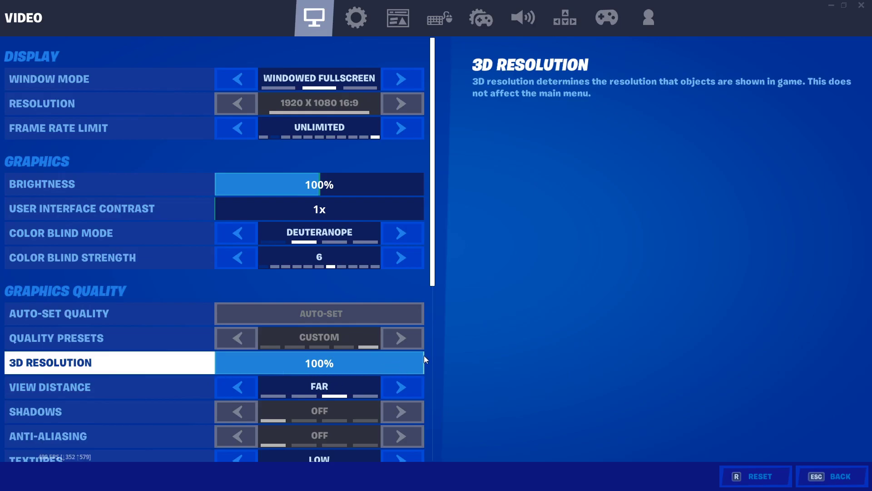
scroll(182, 268, "down", 5)
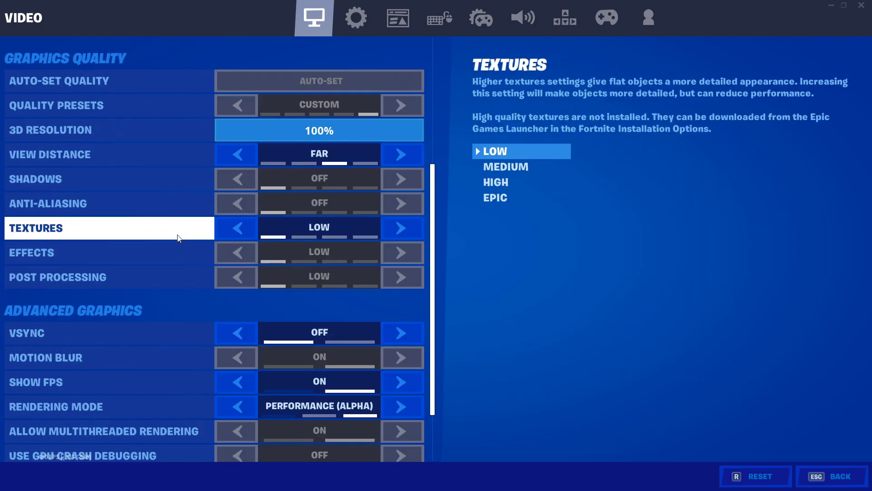
scroll(179, 238, "down", 3)
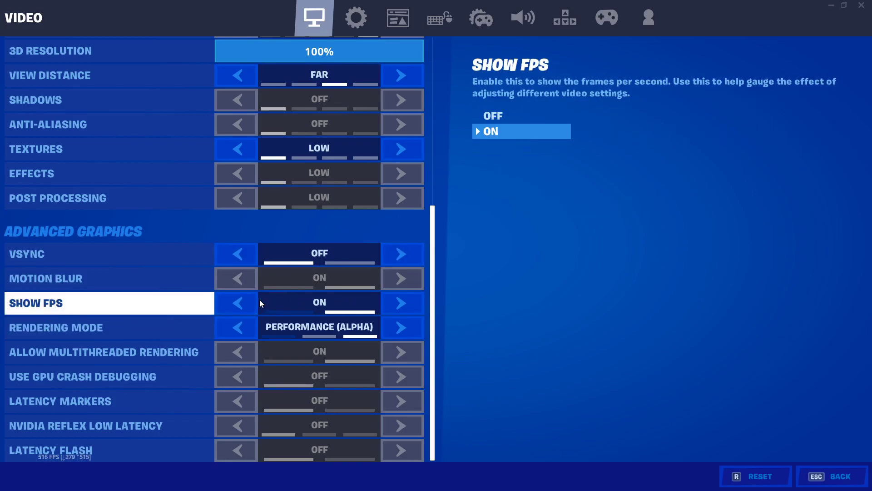
scroll(260, 299, "up", 2)
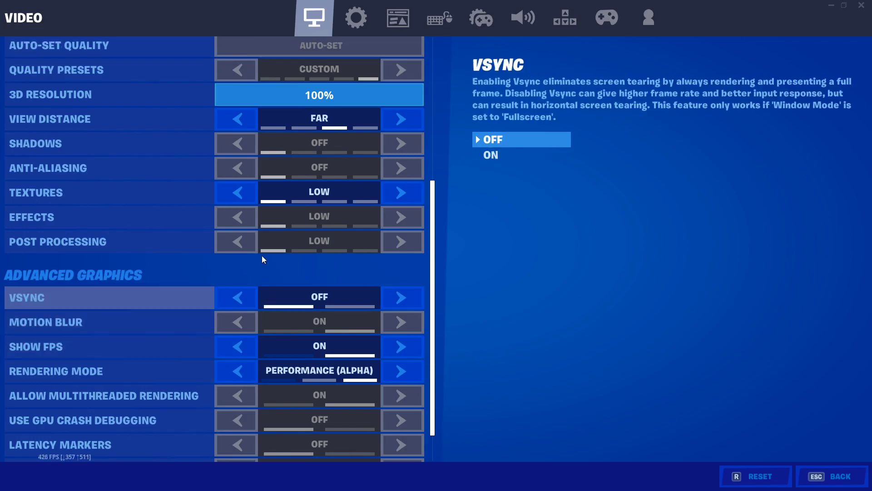
- Raise Textures to HIGH, then return it to LOW
left_click(390, 198)
left_click(391, 198)
left_click(244, 189)
left_click(244, 190)
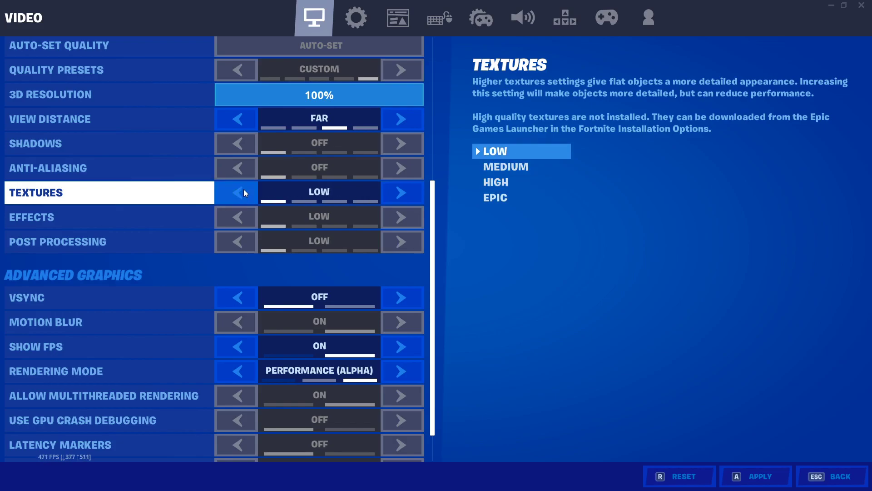
scroll(274, 228, "up", 3)
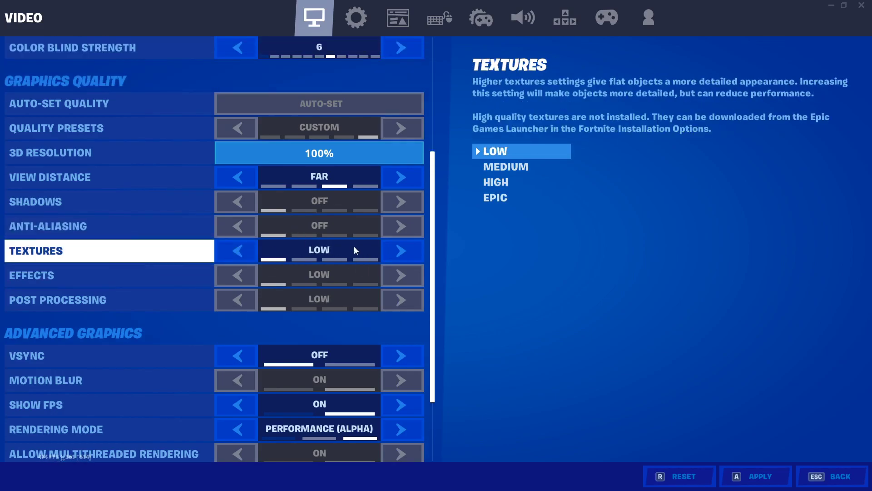
- Scroll back to the top of the Video settings and leave them without applying changes
scroll(326, 253, "up", 2)
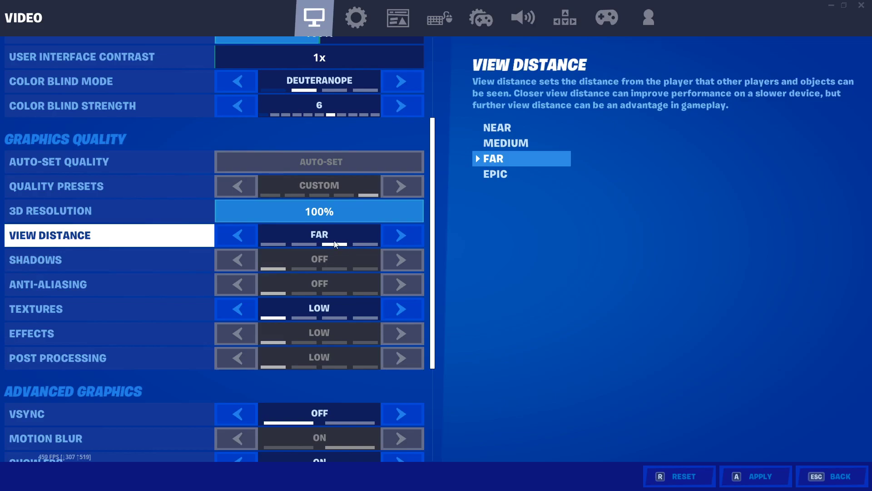
scroll(325, 228, "up", 2)
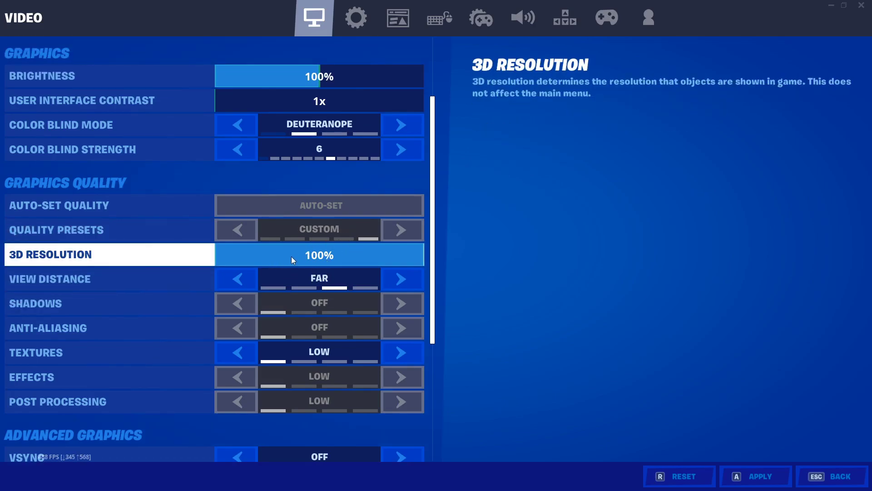
scroll(355, 257, "up", 5)
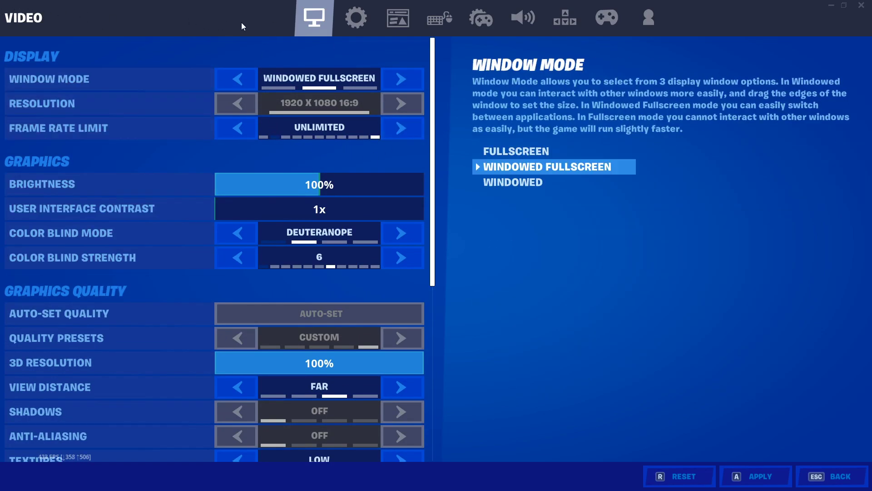
key("Escape")
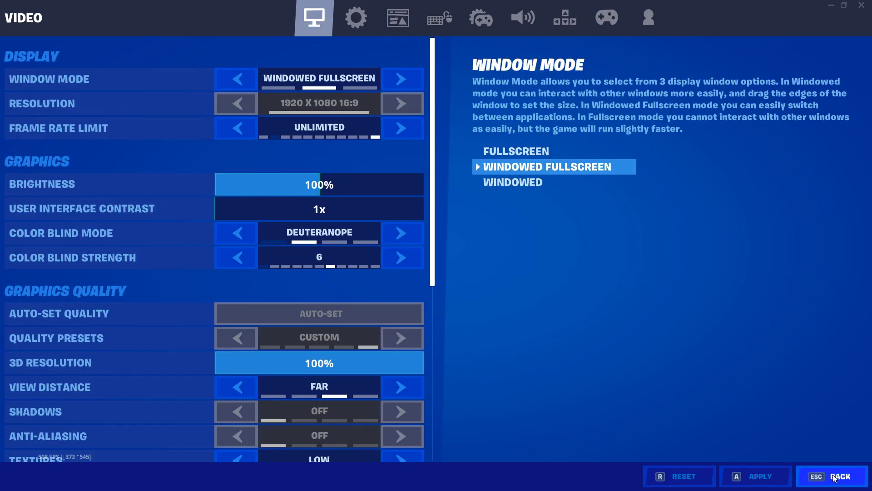